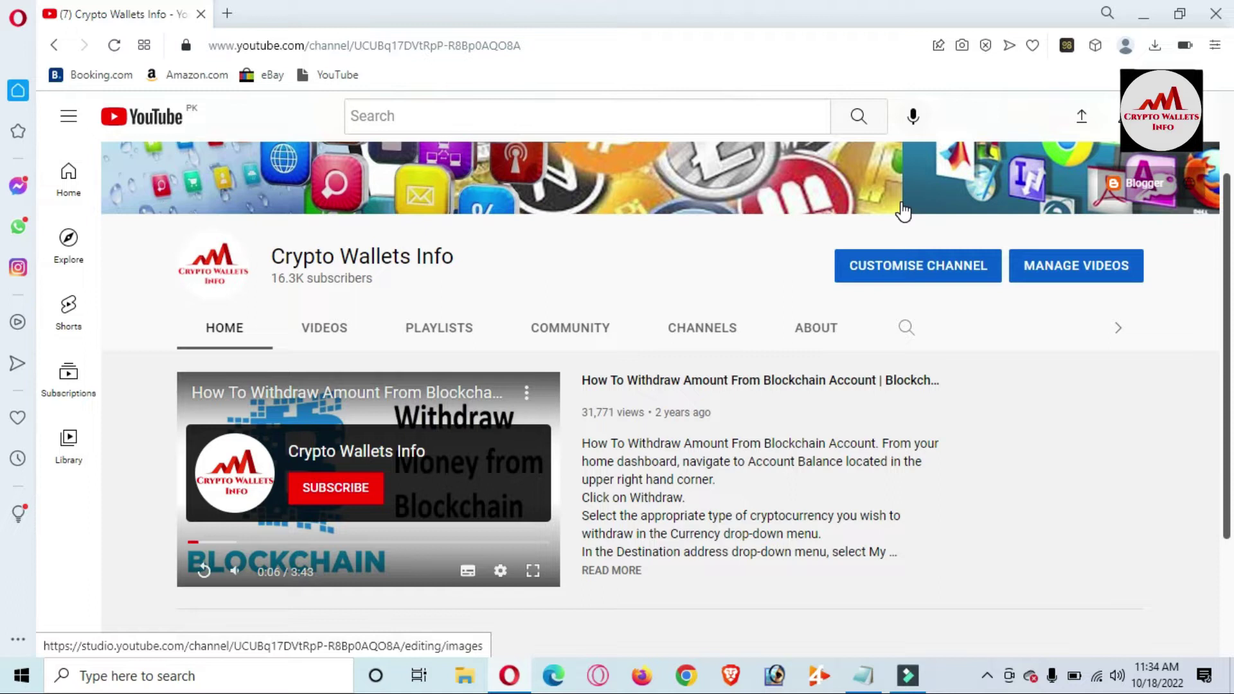
# - Scroll through the Crypto Wallets Info channel page, then open the Coin98 wallet extension
pyautogui.scroll(-2, 3, 523)
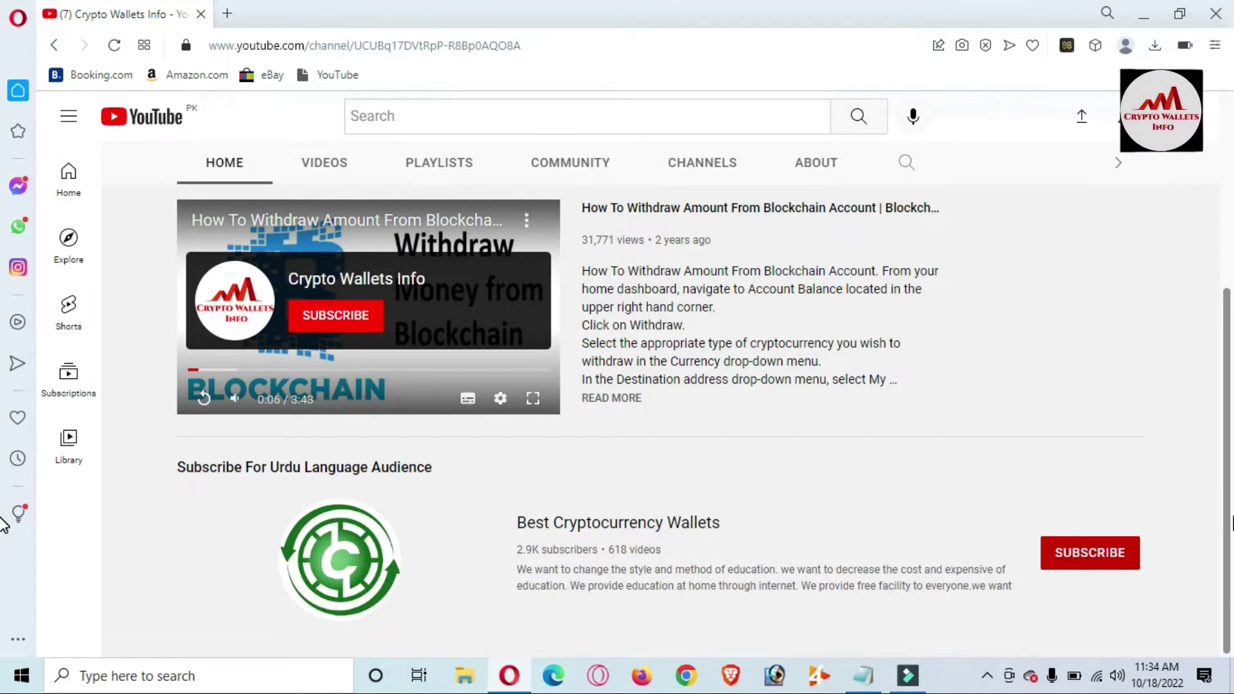
pyautogui.scroll(5, 1227, 531)
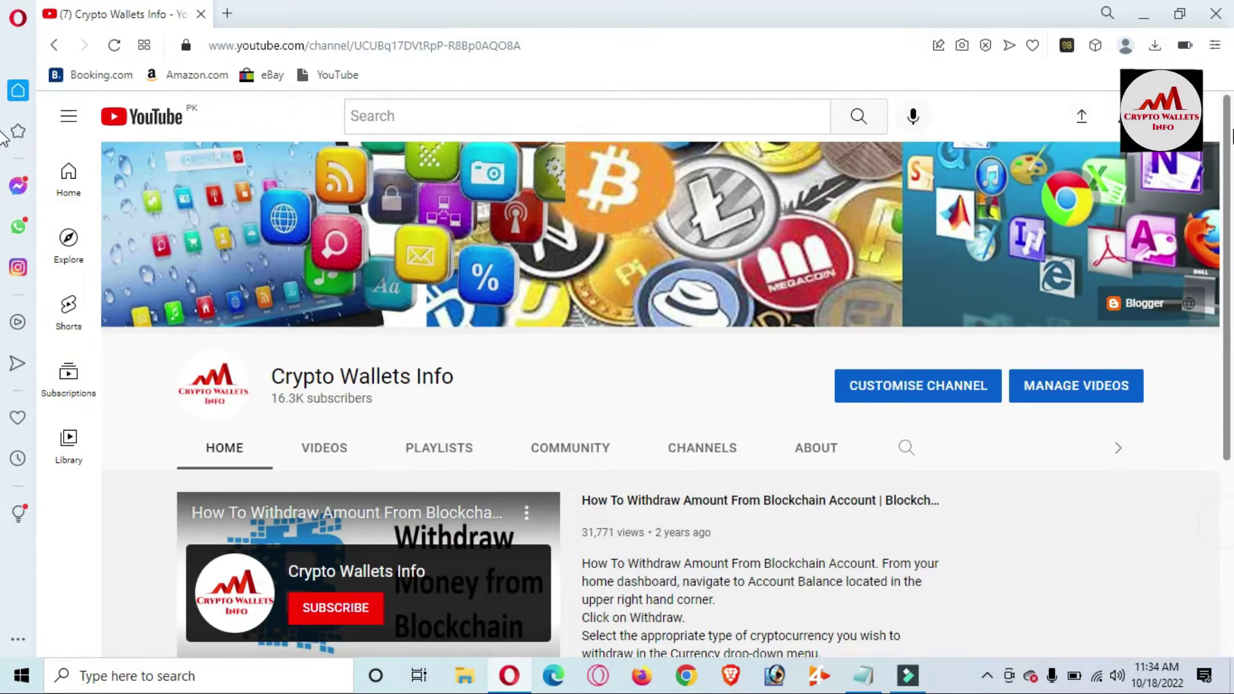
pyautogui.click(1067, 45)
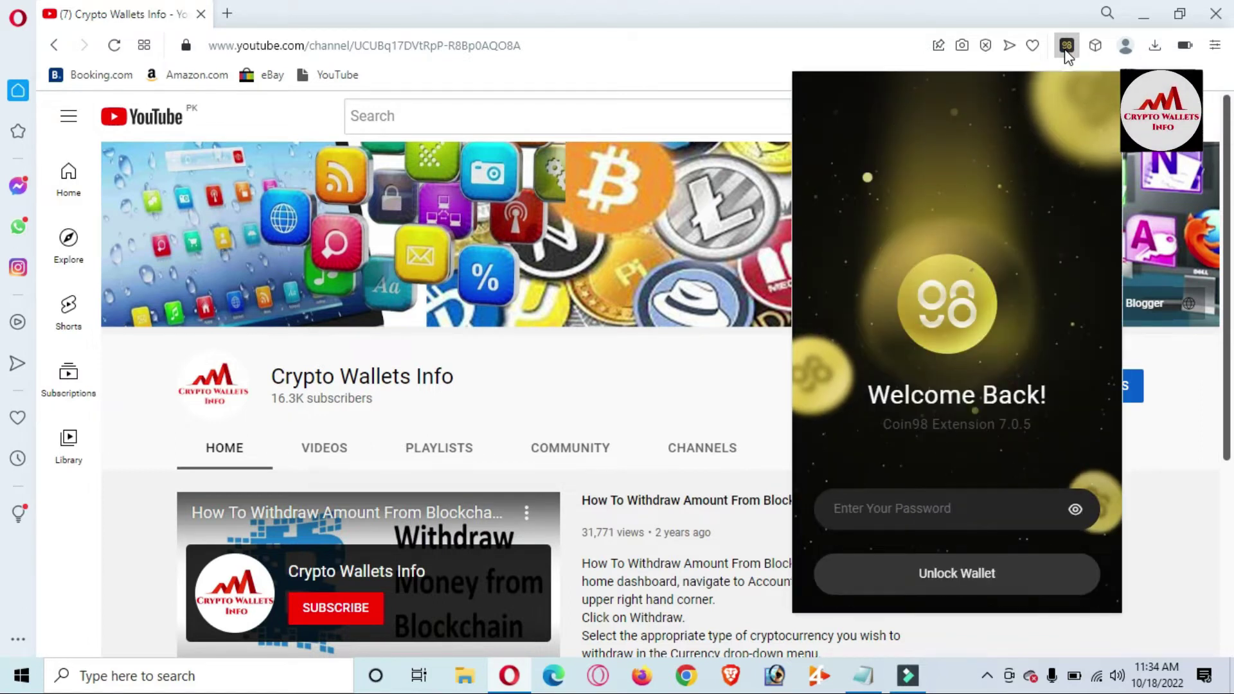
# - Unlock the Coin98 wallet with its password and open it in expanded full-tab view
pyautogui.click(857, 508)
pyautogui.write('••••••••••••••')
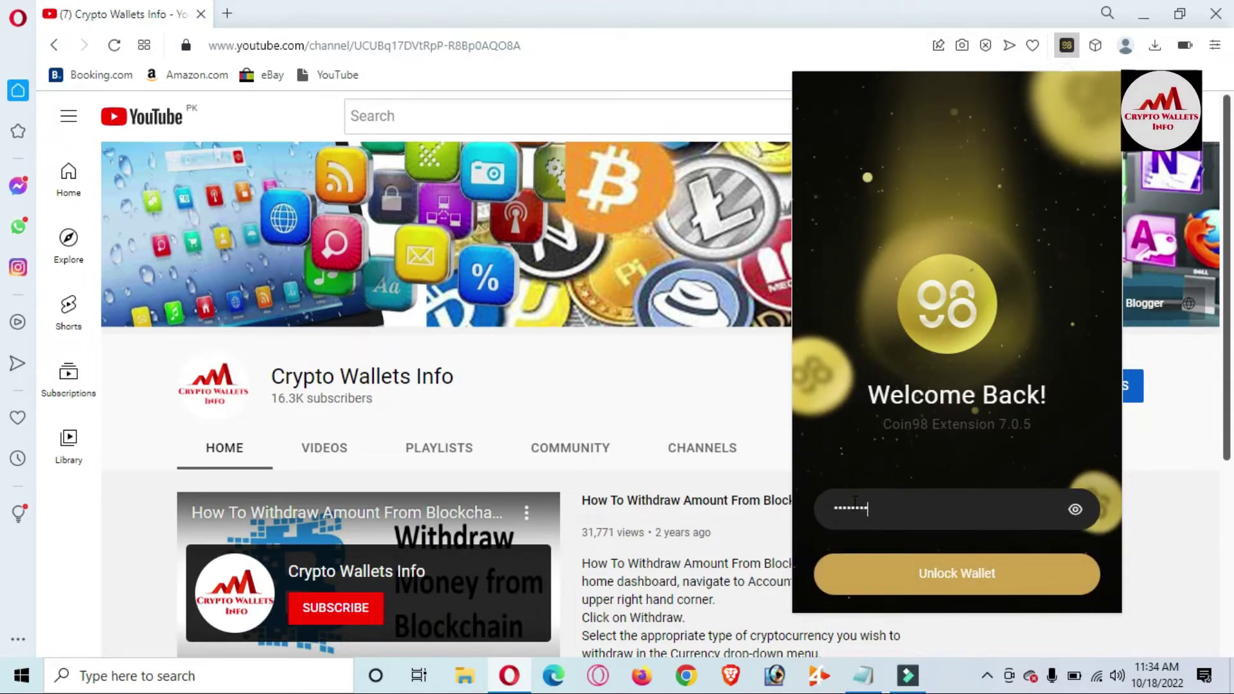
pyautogui.click(983, 591)
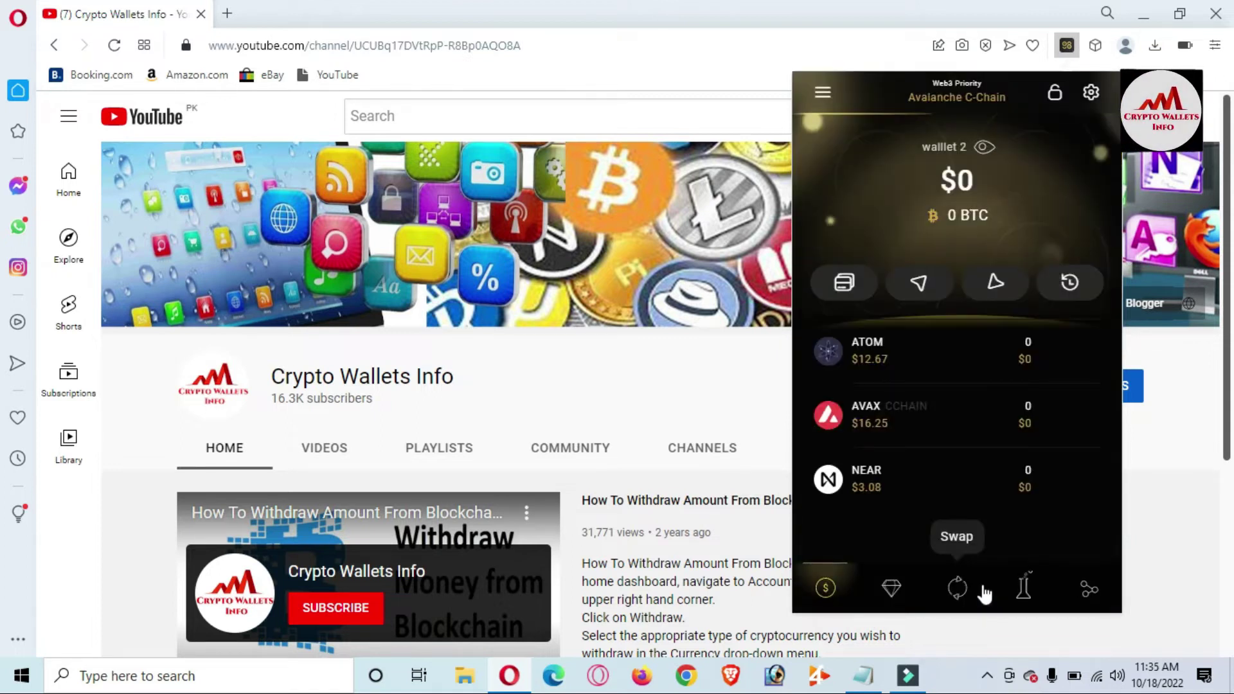
pyautogui.click(1090, 93)
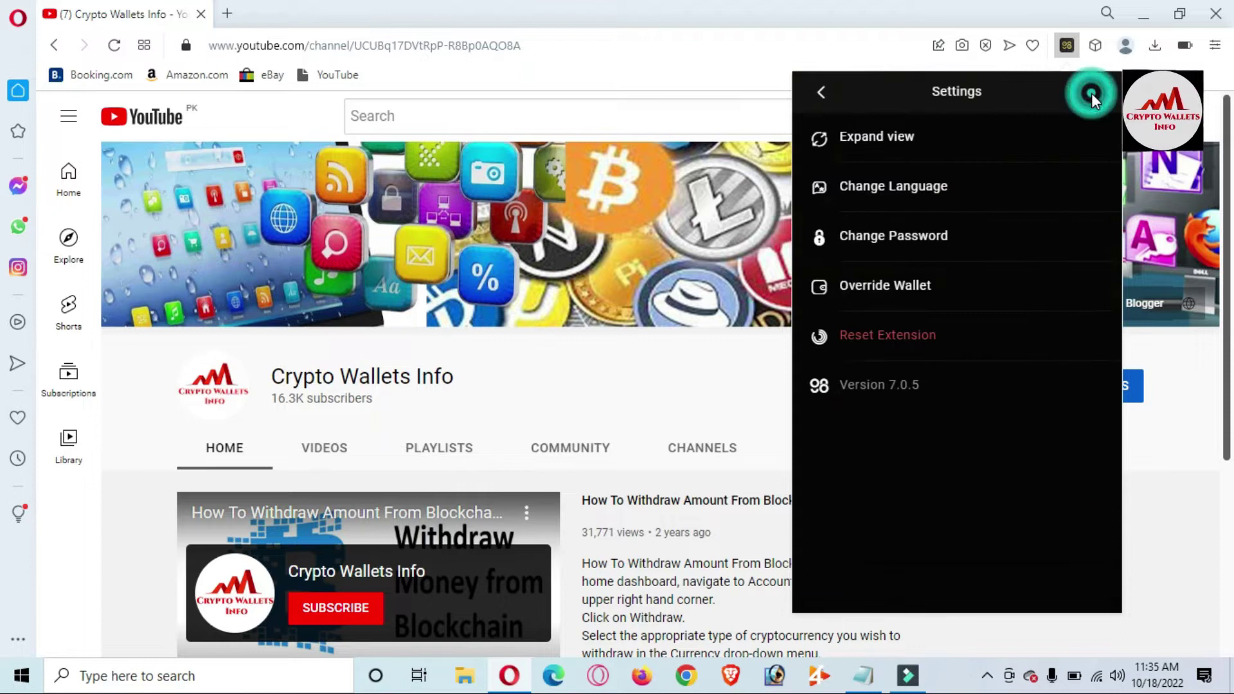
pyautogui.click(848, 136)
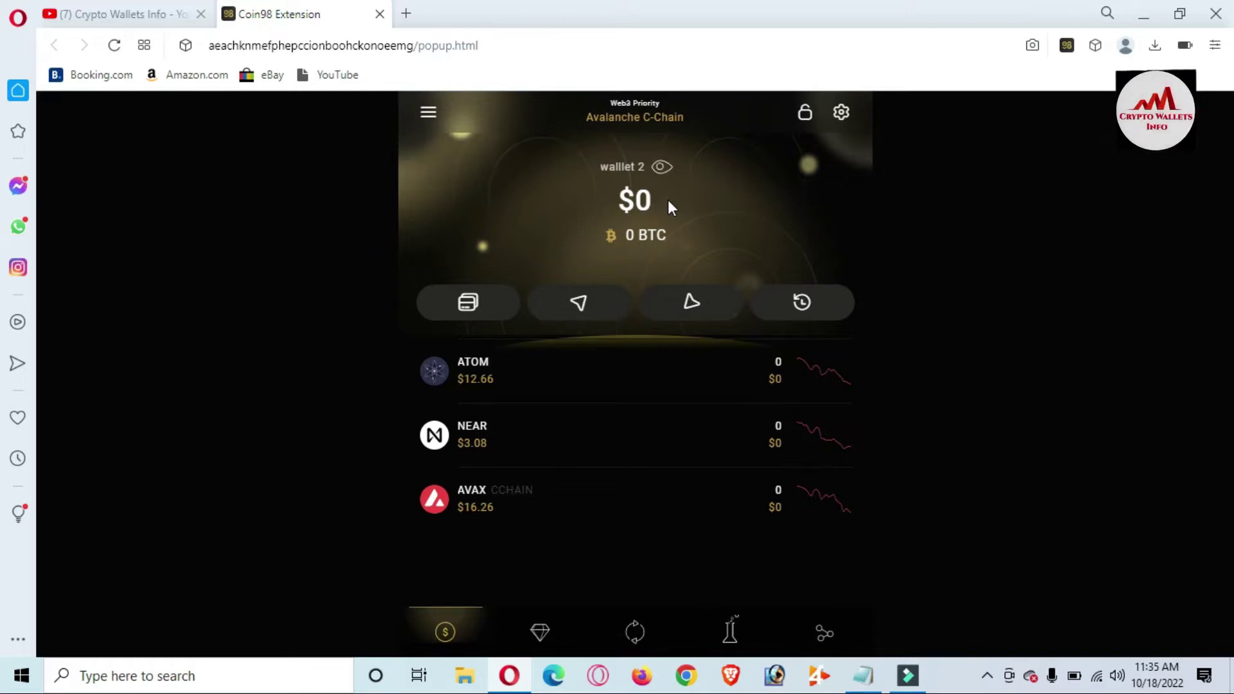
# - Show the Manage Wallet list, then switch back to the YouTube channel tab
pyautogui.click(429, 114)
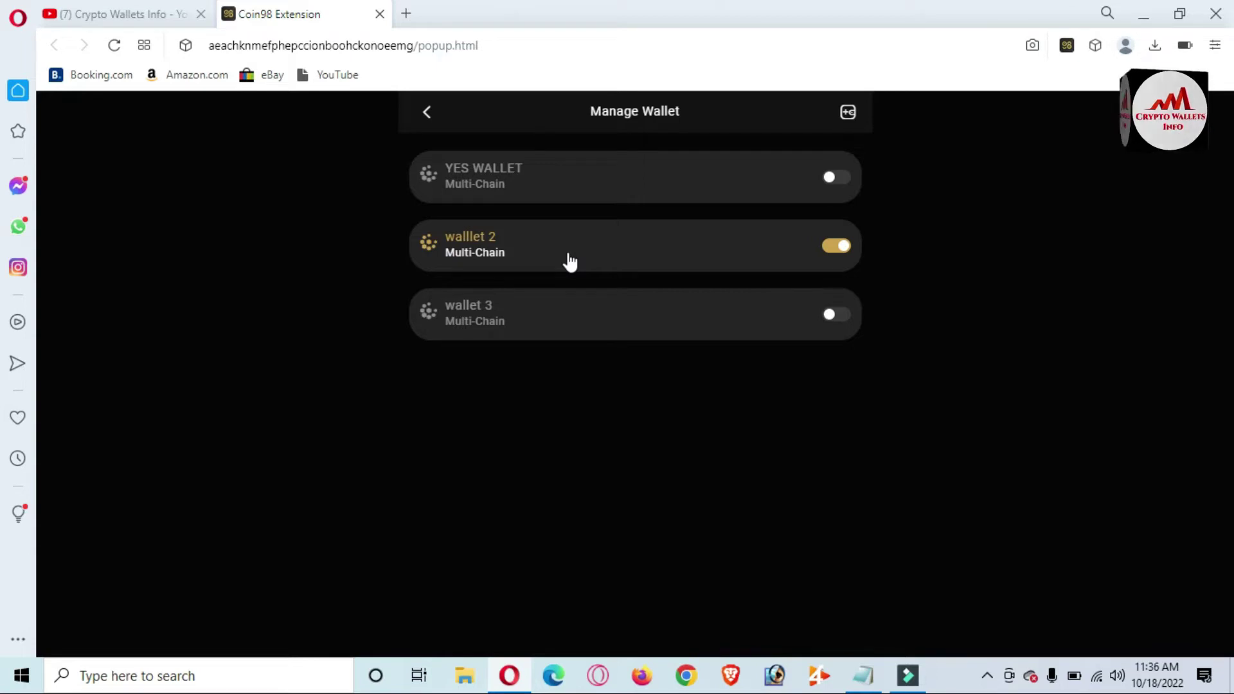
pyautogui.click(110, 8)
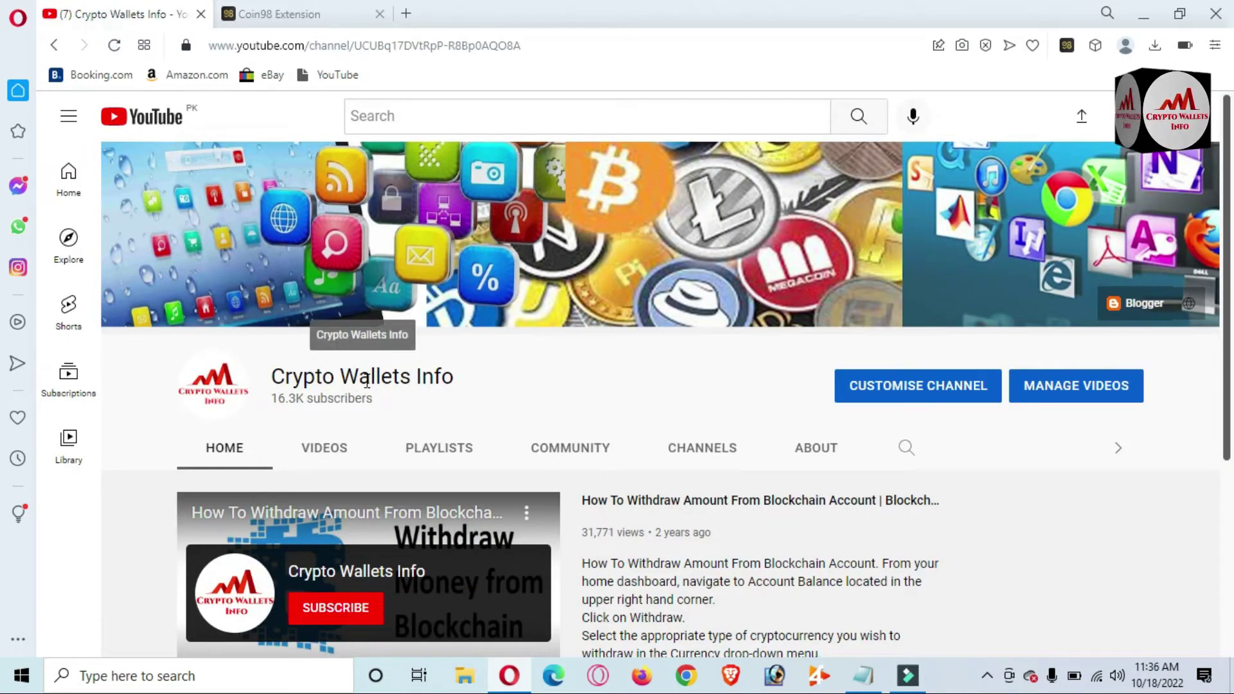
# - Browse the channel's Videos uploads, then return to the Coin98 Manage Wallet tab
pyautogui.click(333, 460)
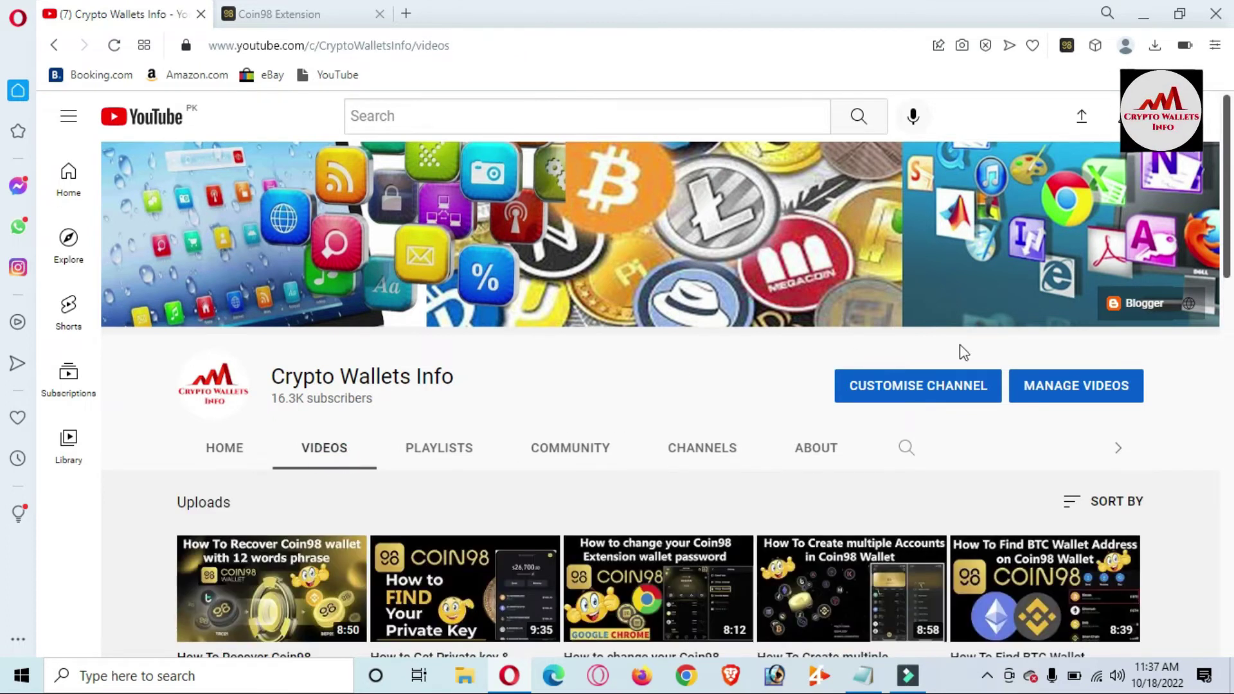
pyautogui.scroll(-2, 5, 282)
pyautogui.scroll(-2, 3, 286)
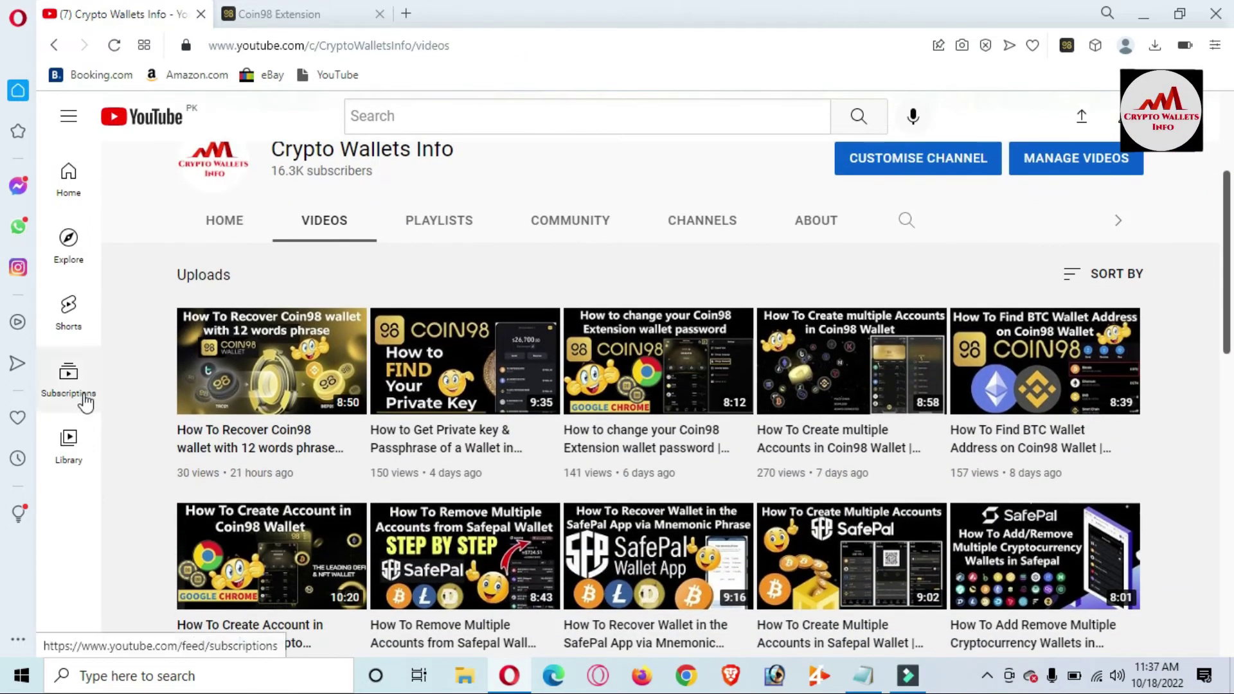
pyautogui.moveTo(236, 354)
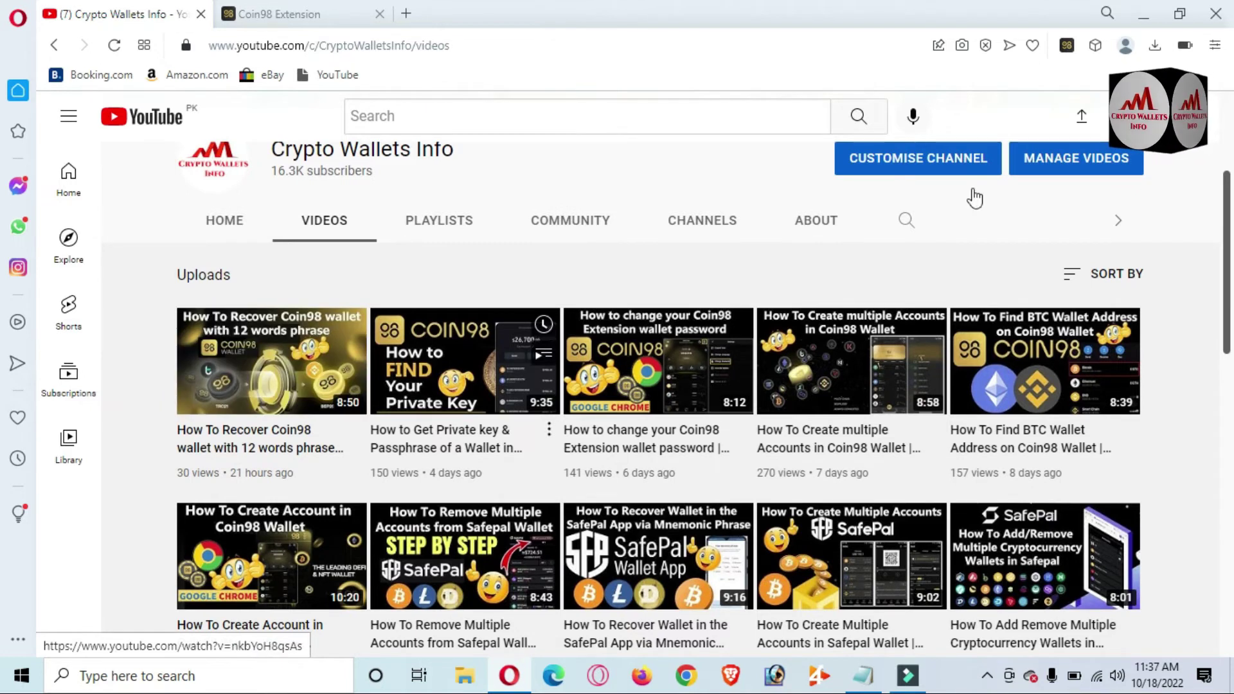
pyautogui.moveTo(1228, 199); pyautogui.dragTo(1232, 19)
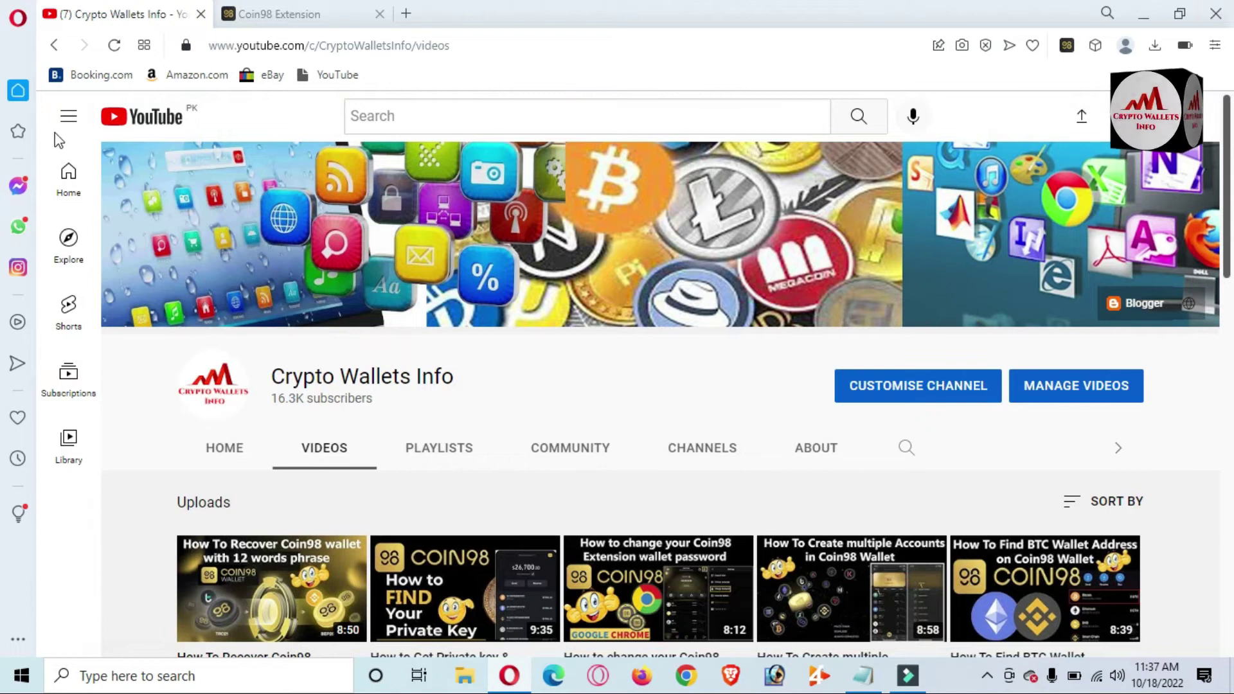
pyautogui.click(280, 14)
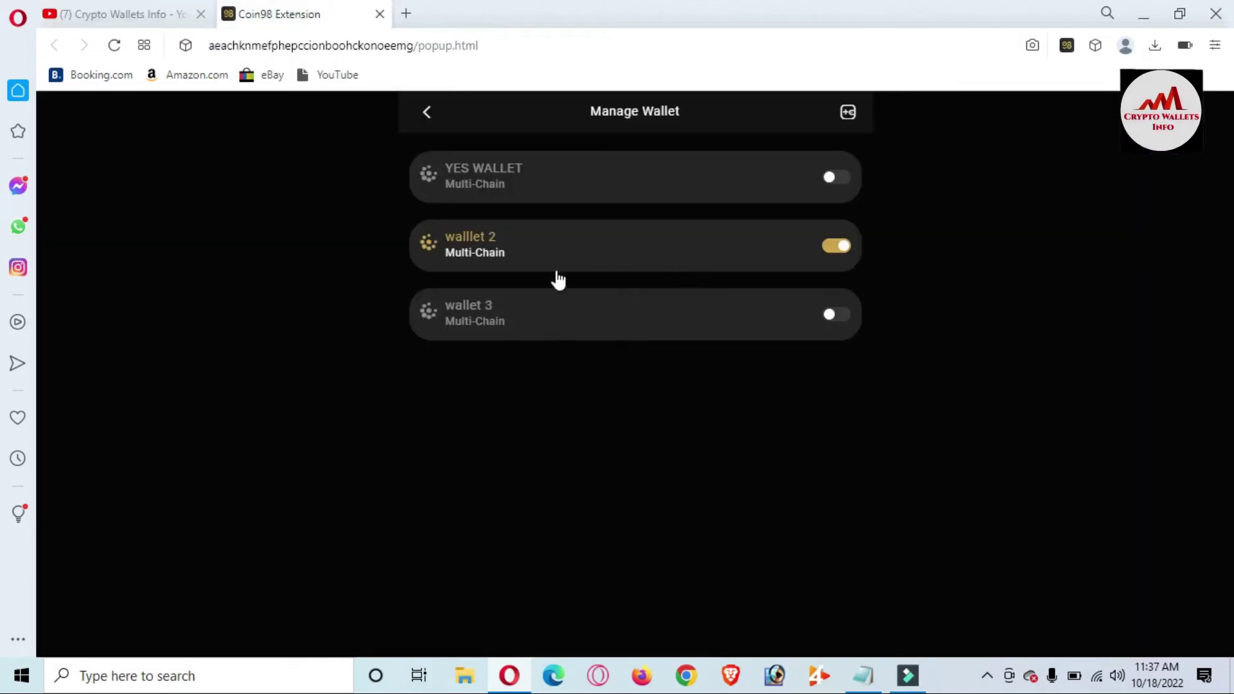
# - Expand walllet 2 and open the options menu for its Near address
pyautogui.click(577, 256)
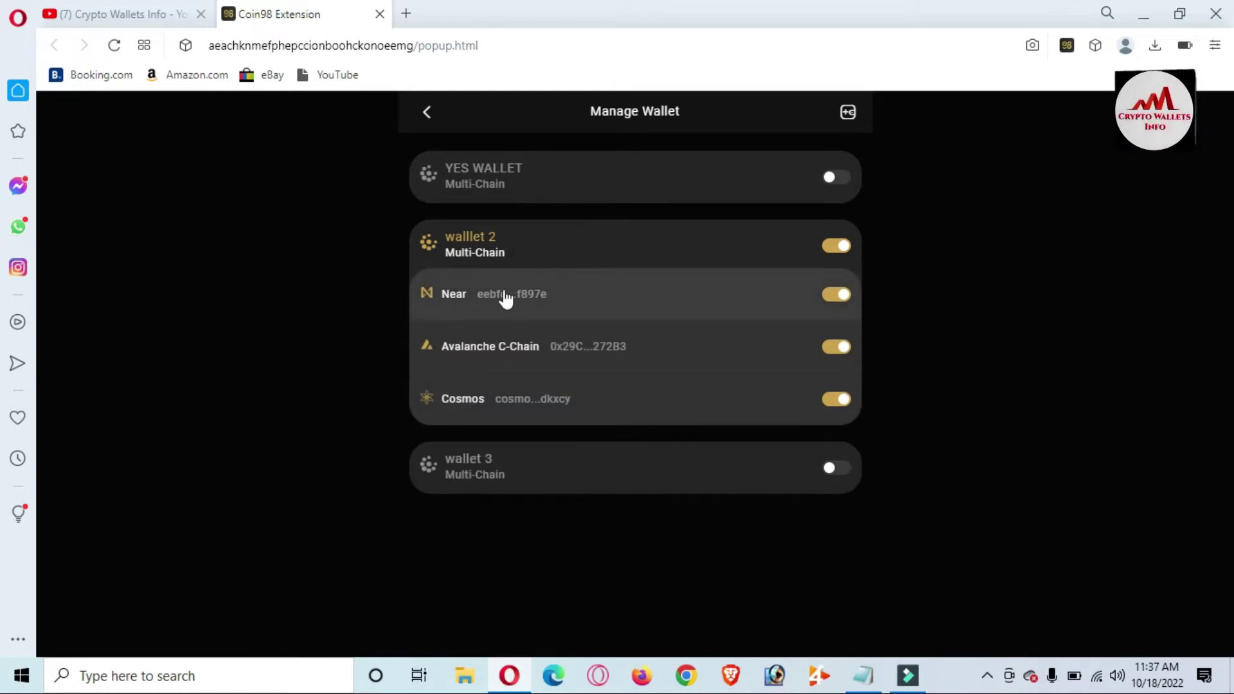
pyautogui.click(544, 298)
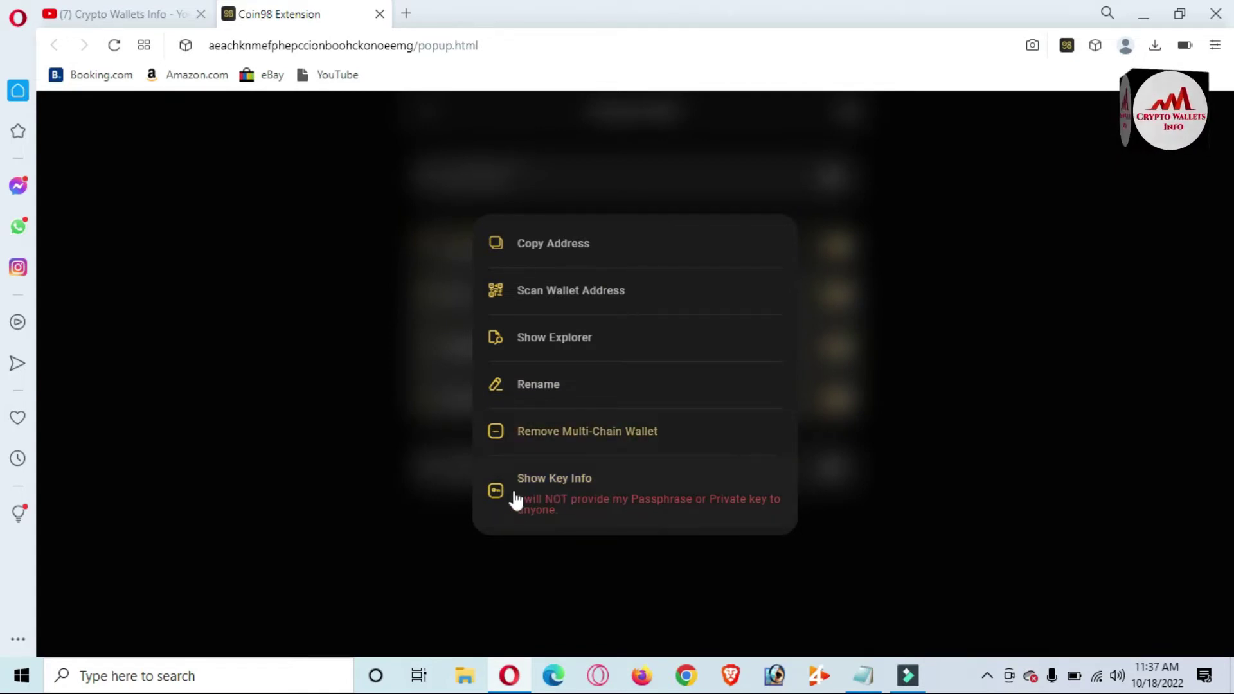
# - Reveal walllet 2's key info with the password, copy its passphrase, and open Notepad
pyautogui.click(550, 500)
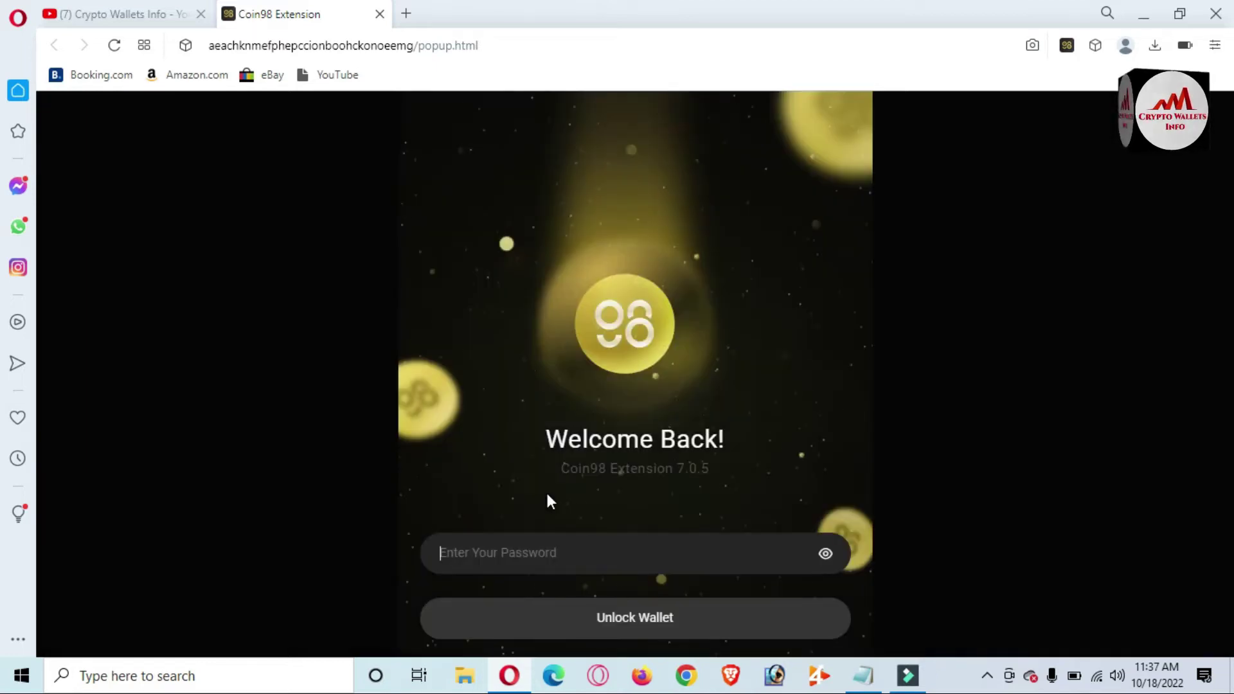
pyautogui.write('*')
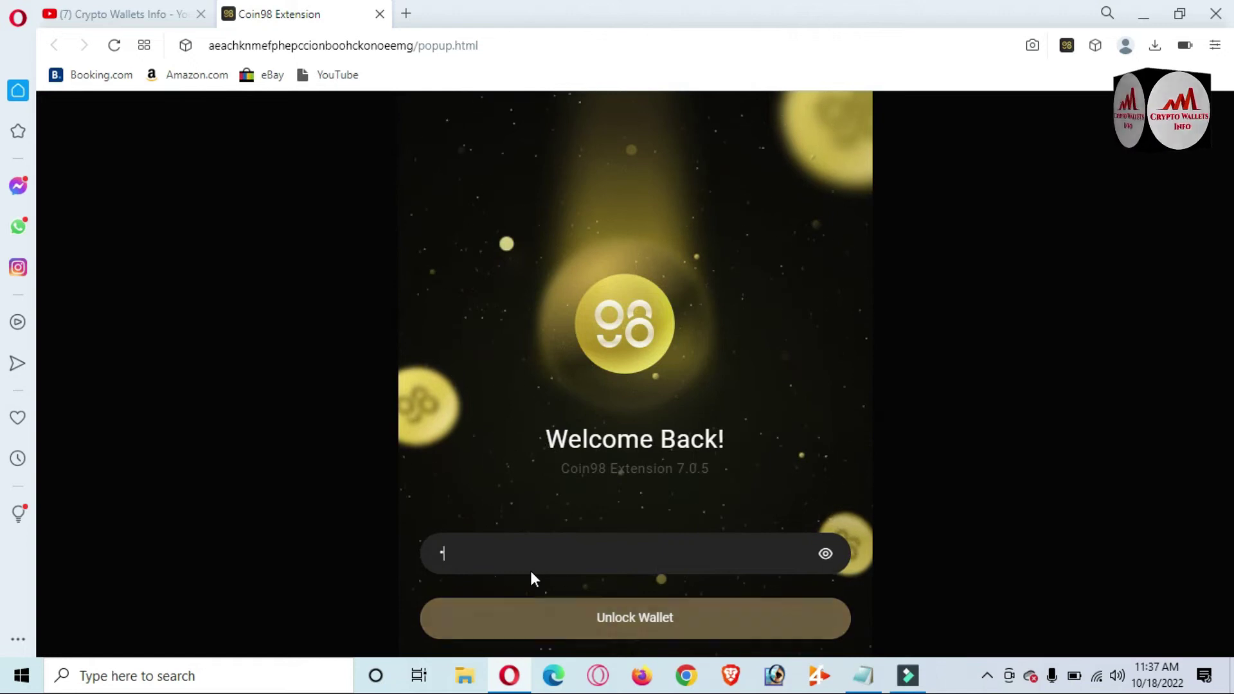
pyautogui.write('****')
pyautogui.write('•••••')
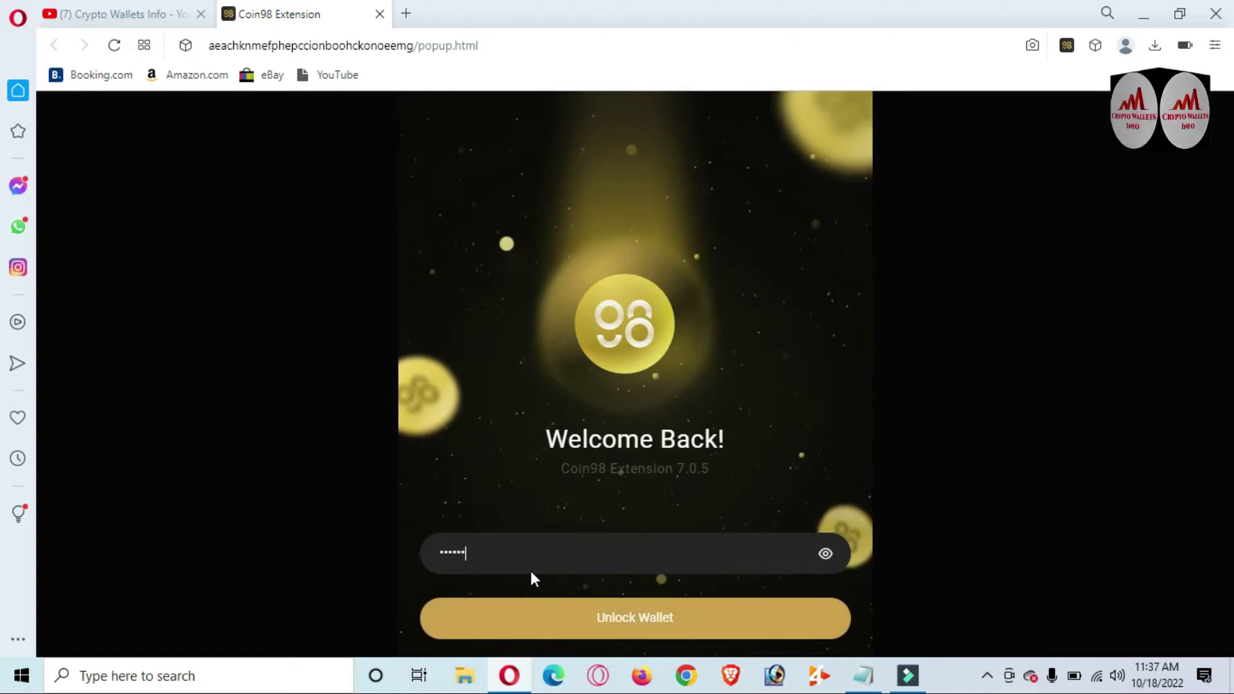
pyautogui.write('•••')
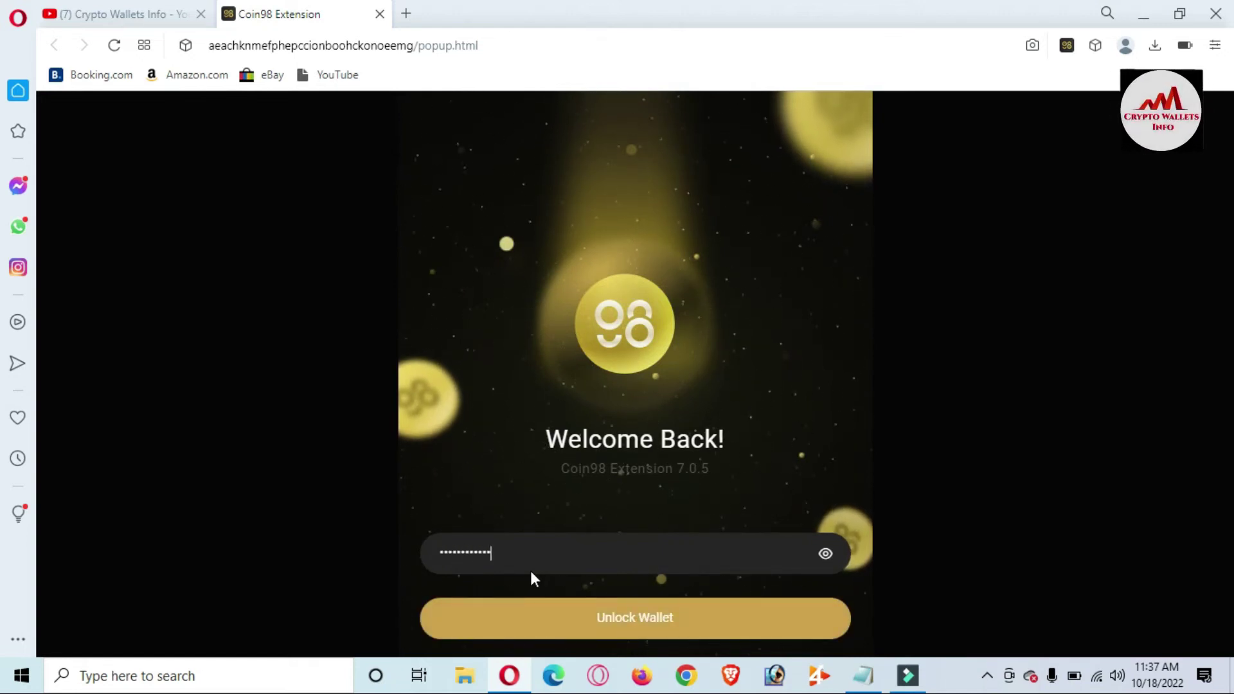
pyautogui.click(596, 618)
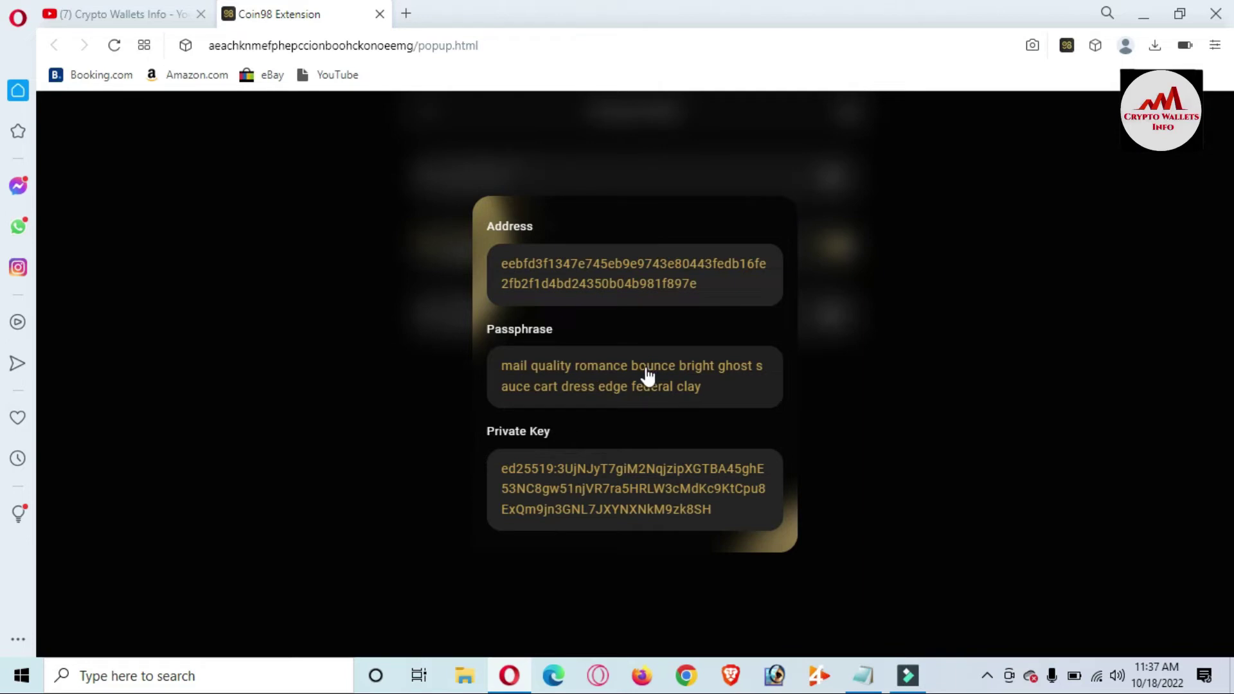
pyautogui.click(603, 379)
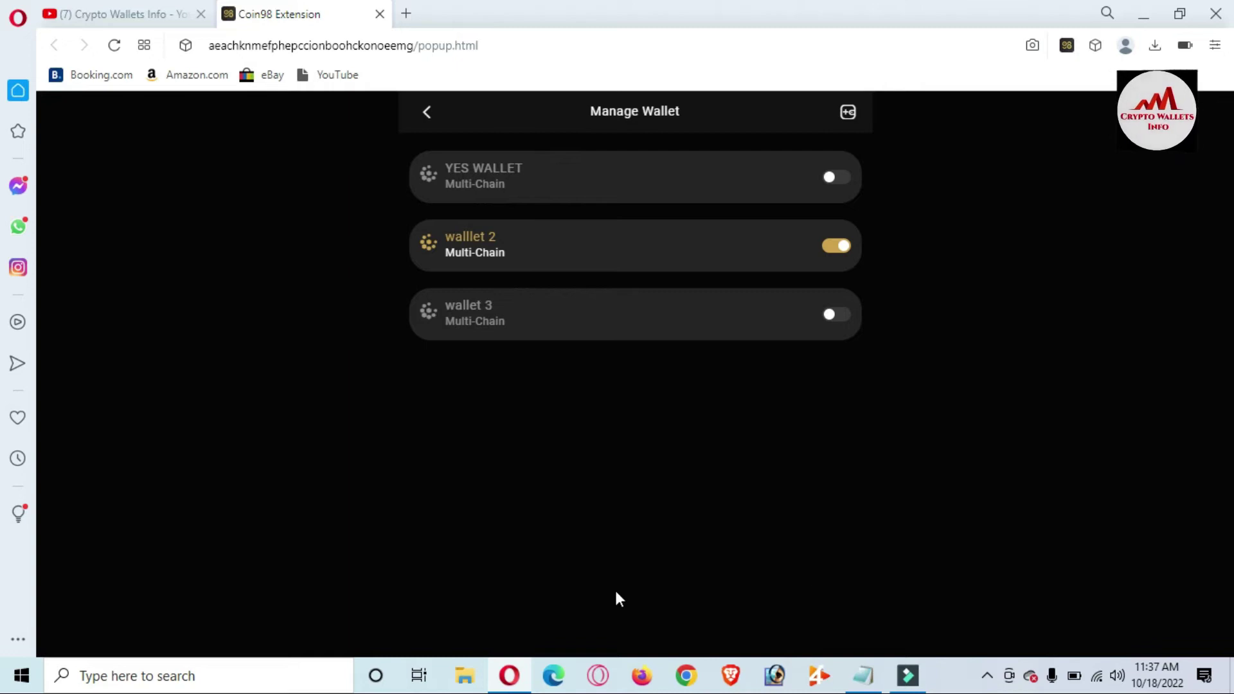
pyautogui.click(864, 681)
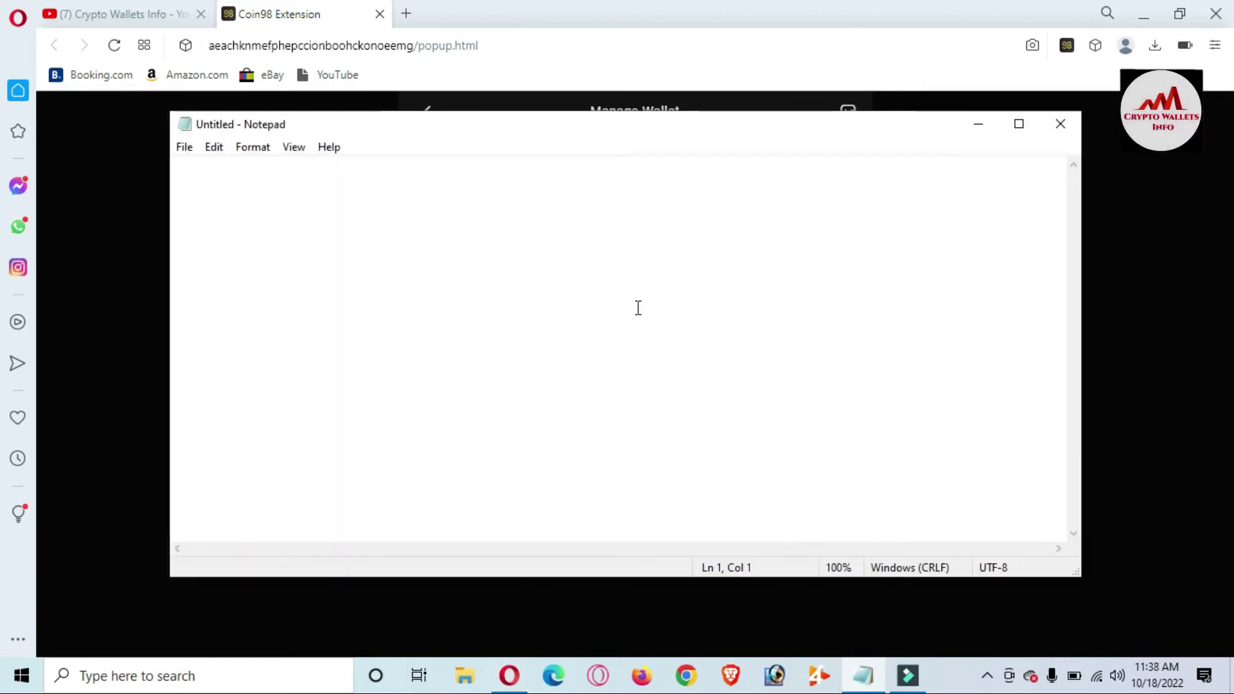
# - Write 'Wallet No 2 Backup' with the pasted recovery phrase below it, then minimize Notepad
pyautogui.write('Wall')
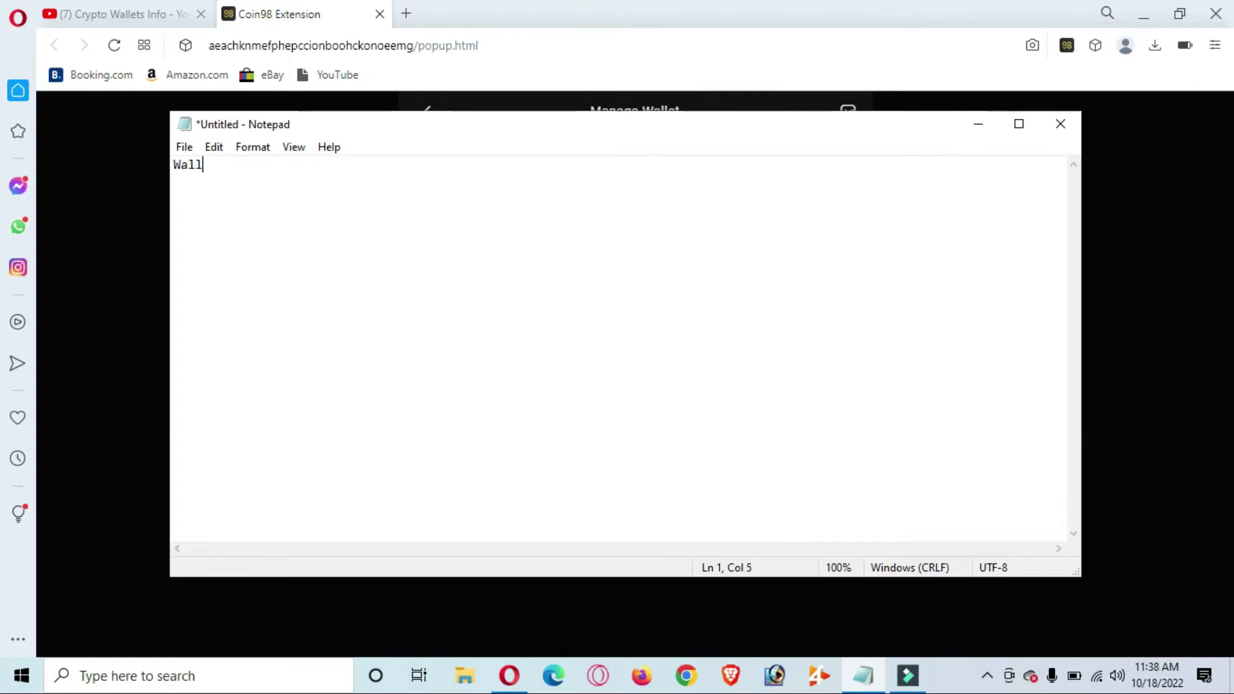
pyautogui.write('aet')
pyautogui.press('BackSpace')
pyautogui.press('BackSpace')
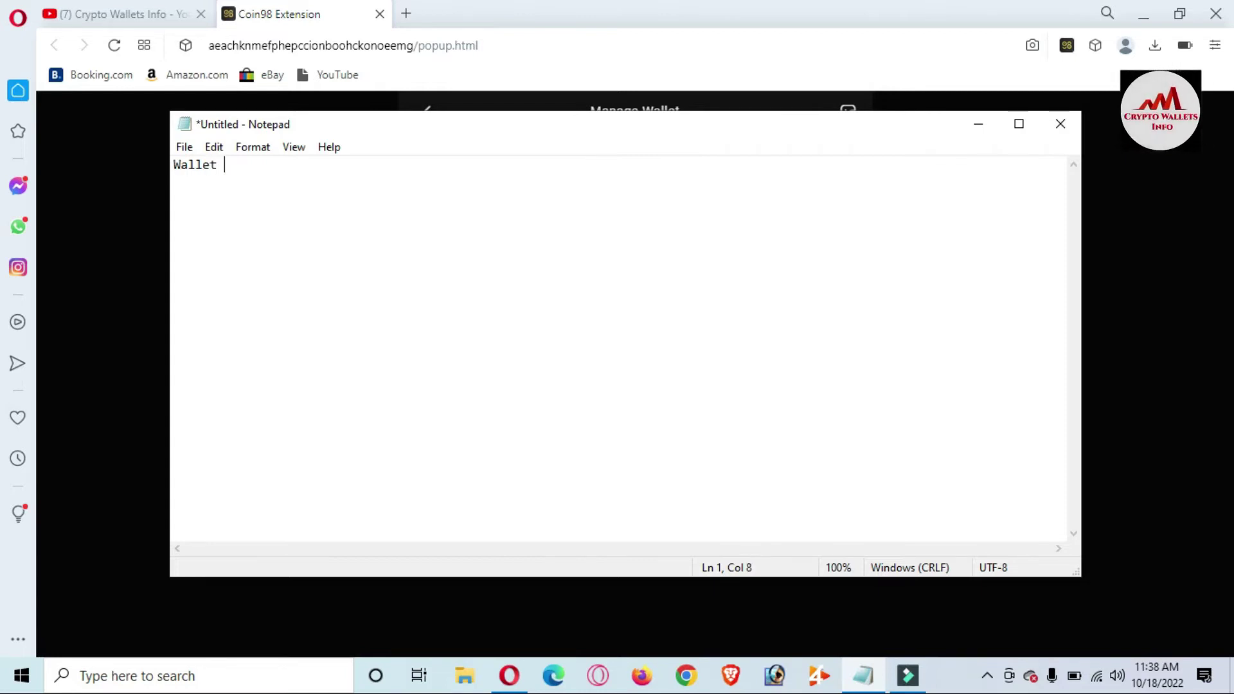
pyautogui.write('No 2 Bac')
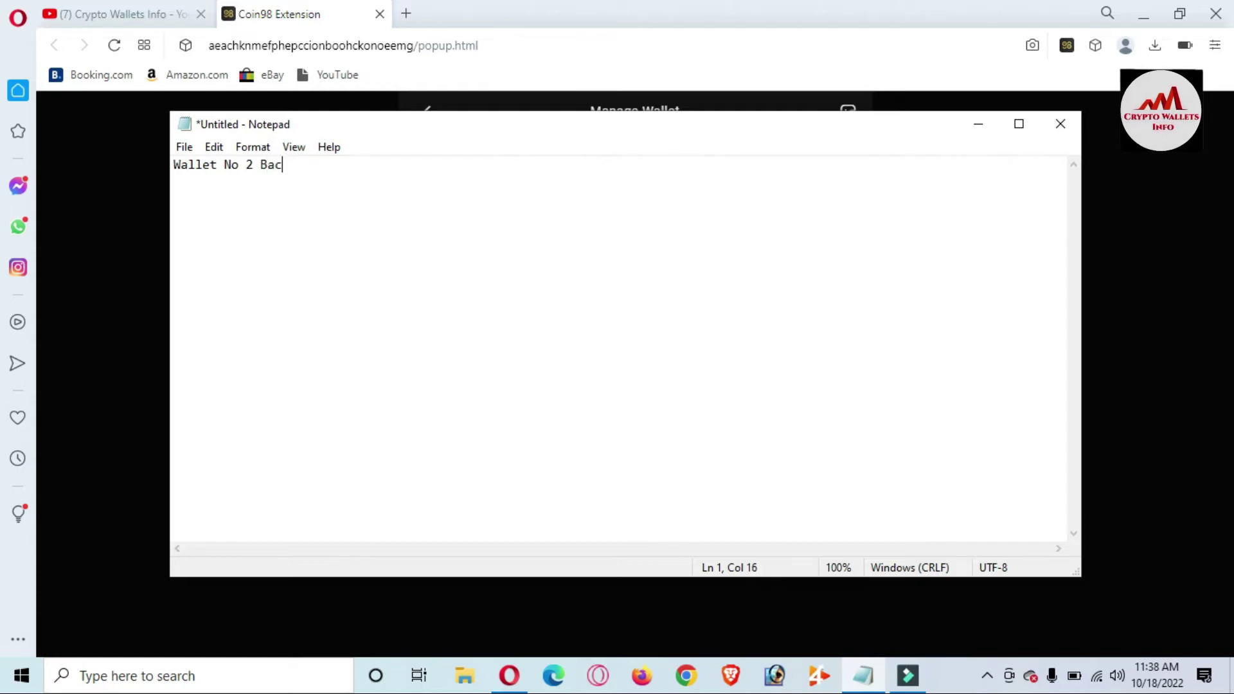
pyautogui.write('kup')
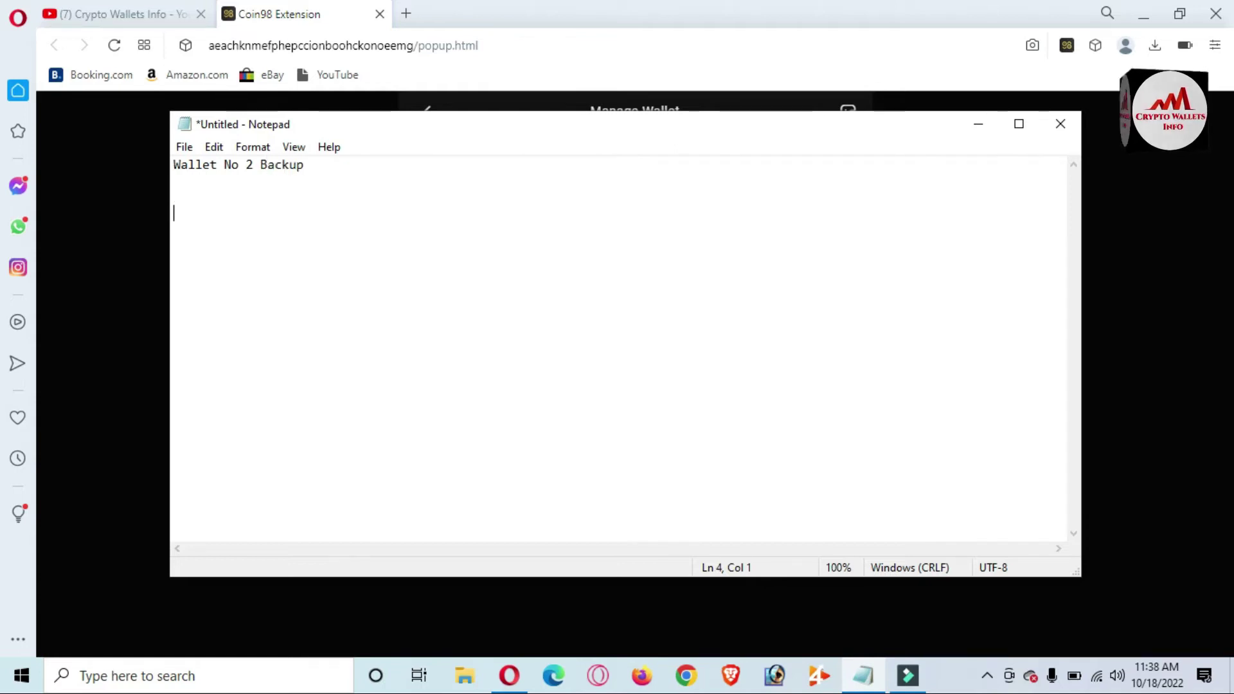
pyautogui.hotkey('ctrl', 'v')
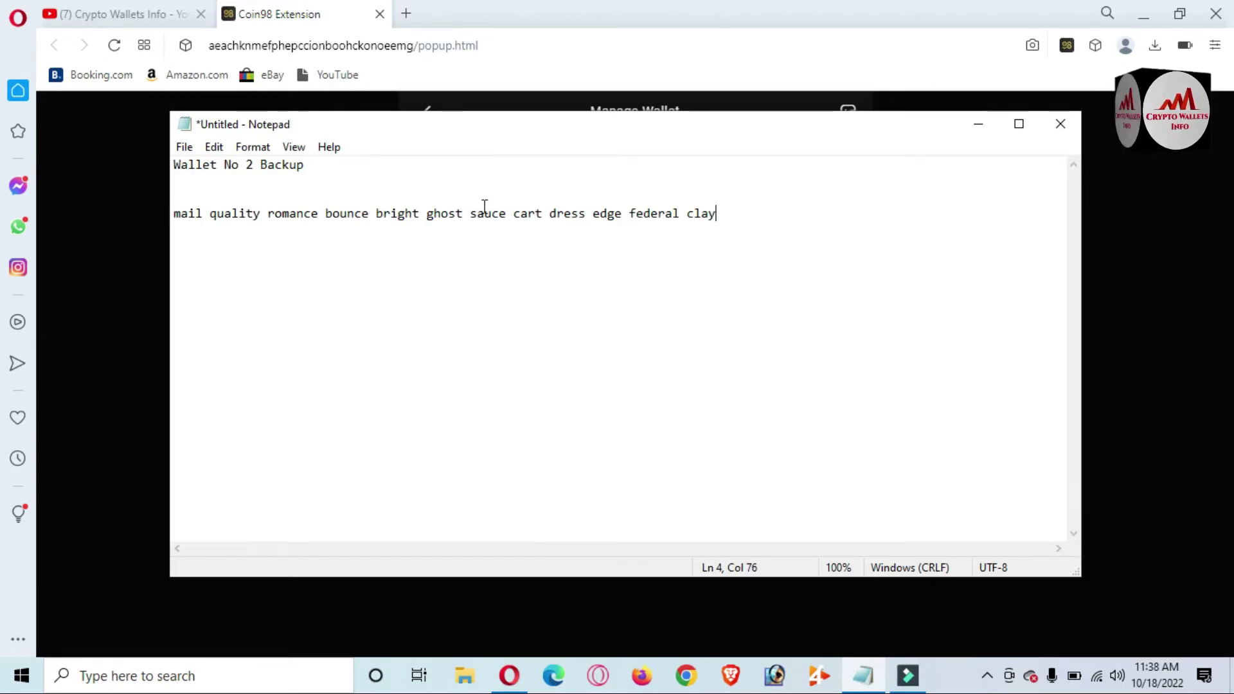
pyautogui.press('Return')
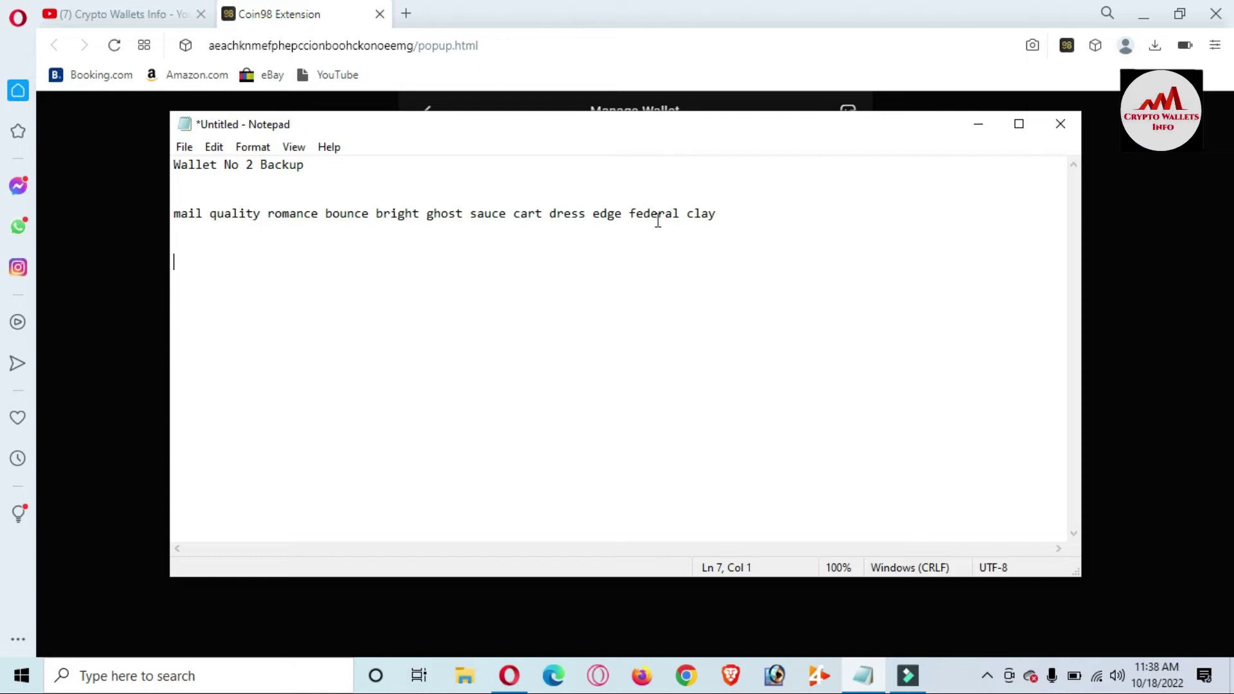
pyautogui.click(980, 126)
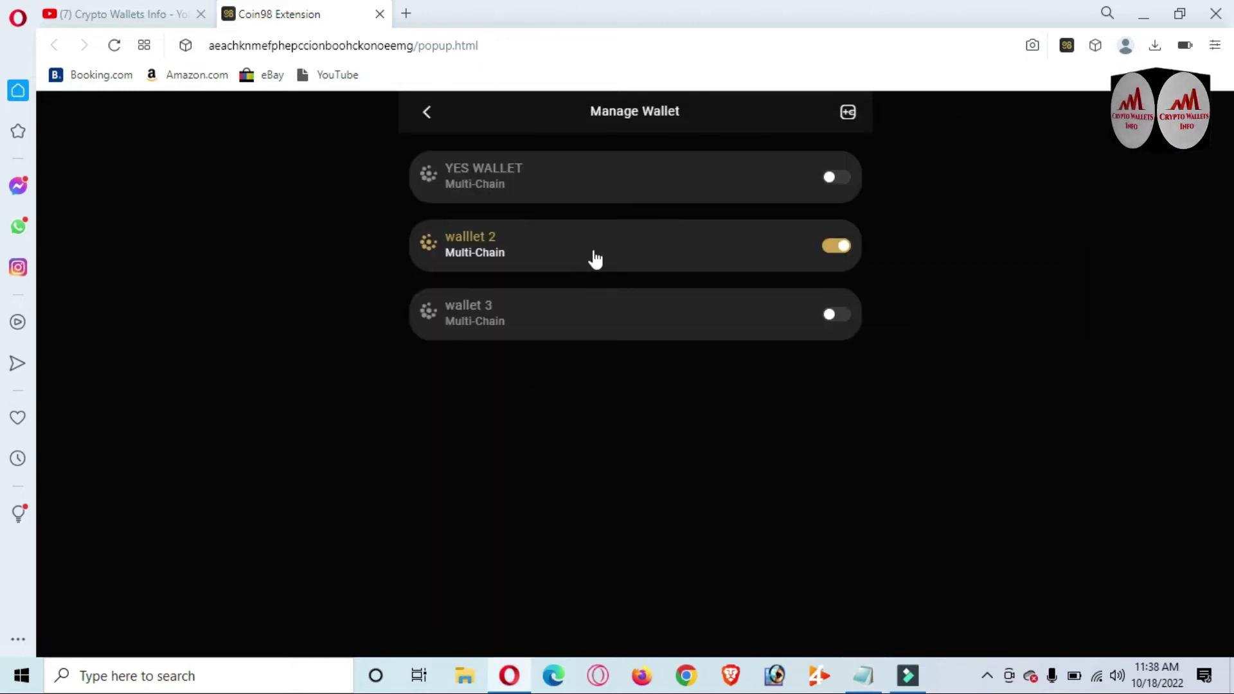
# - Expand walllet 2, start Remove Multi-Chain Wallet from Near's options, type 'wallet no', and cancel
pyautogui.click(594, 257)
pyautogui.click(511, 288)
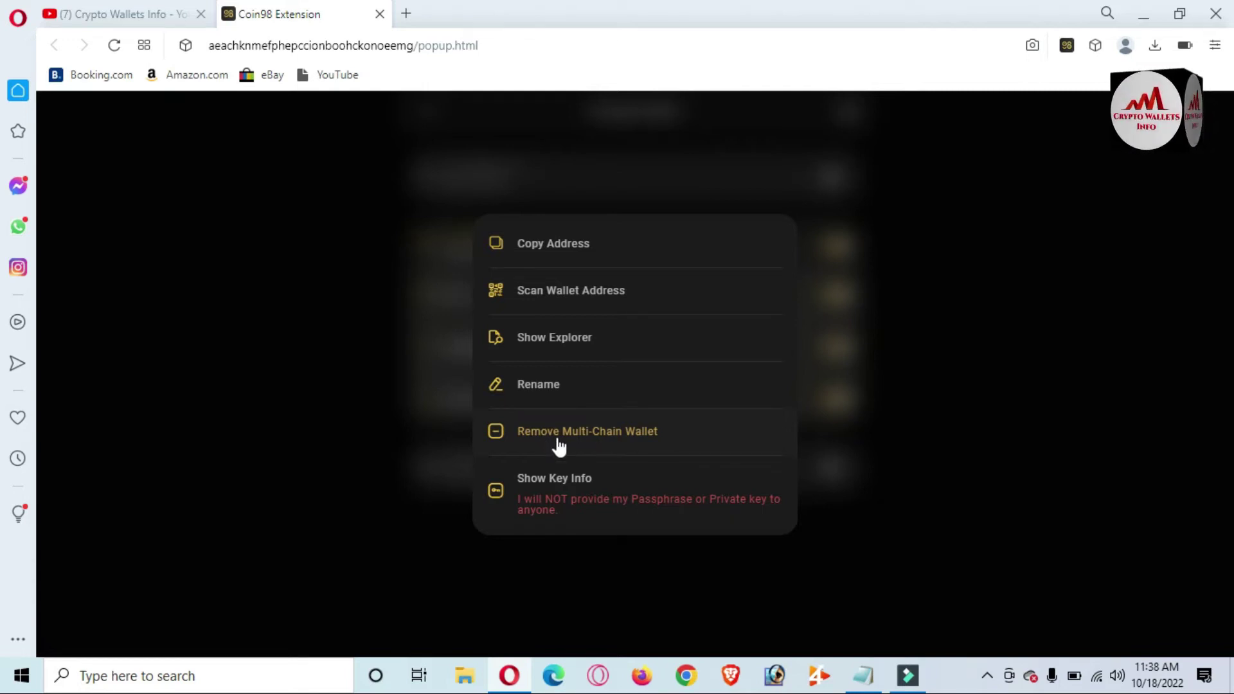
pyautogui.click(595, 435)
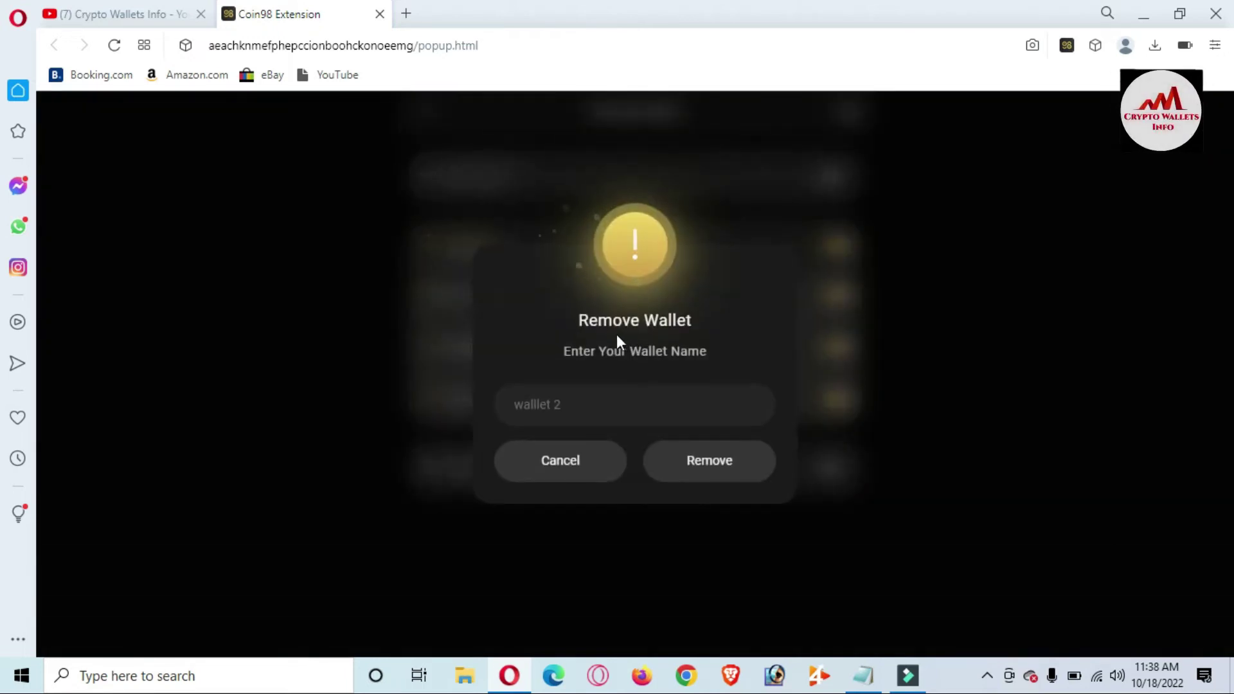
pyautogui.click(570, 411)
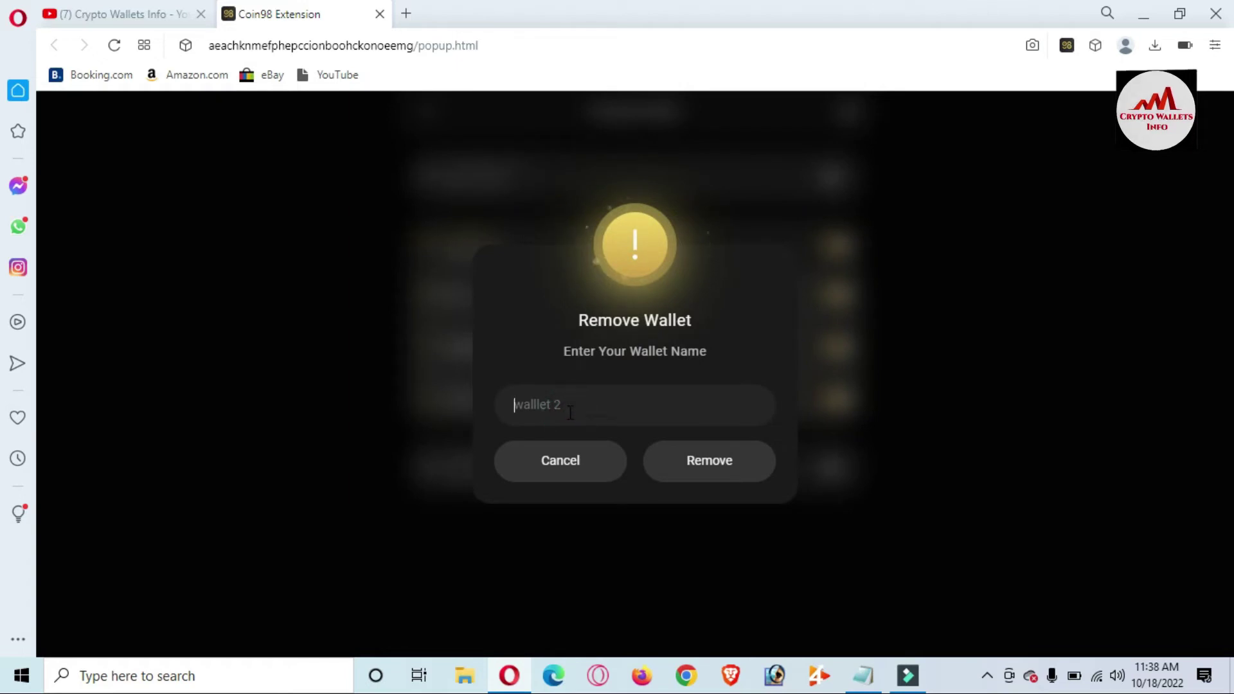
pyautogui.write('wallet no')
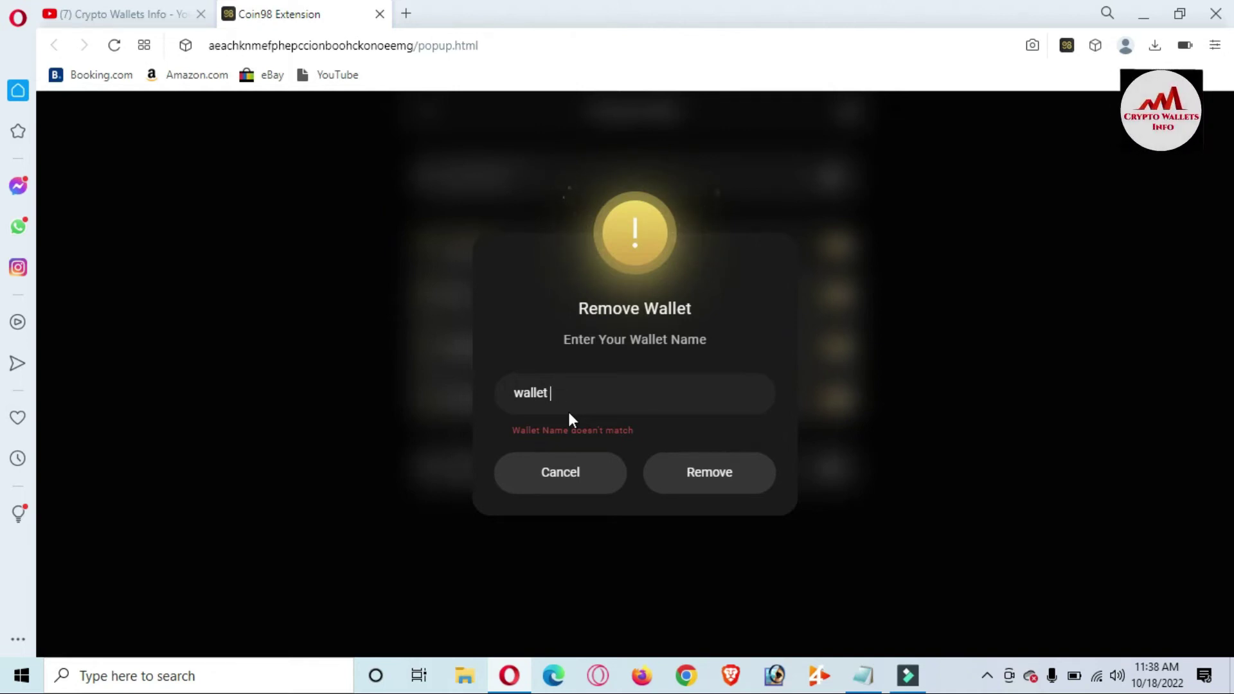
pyautogui.click(586, 476)
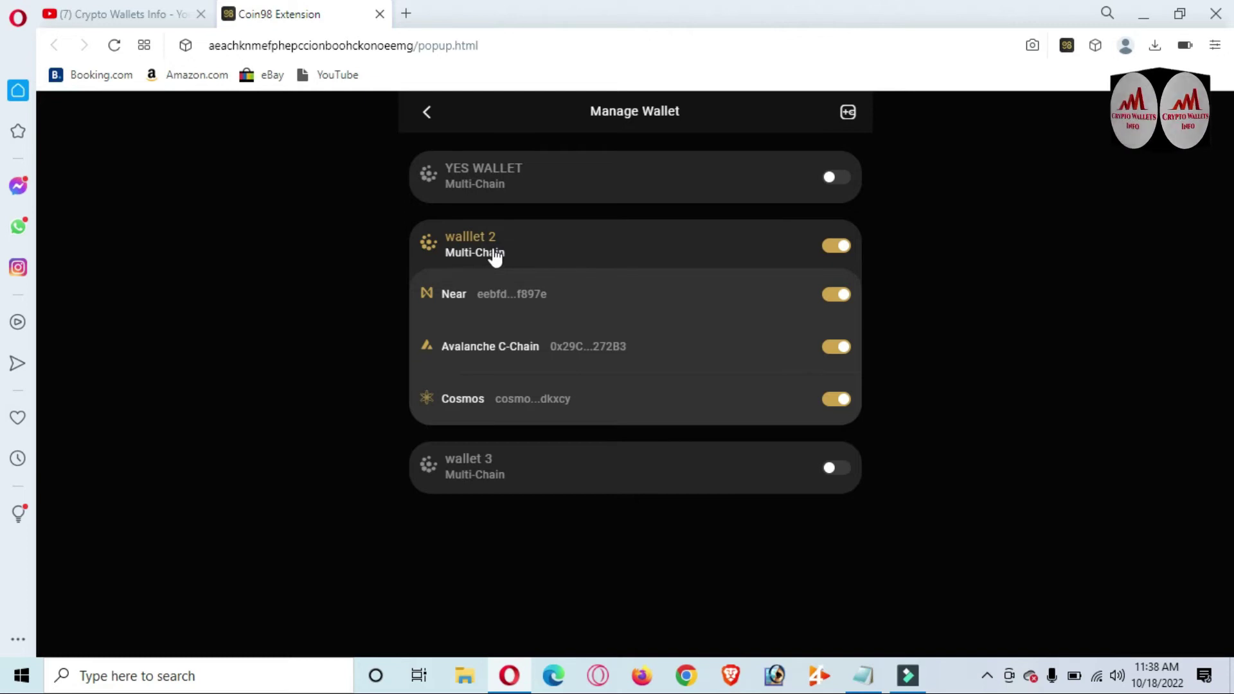
# - Retry the removal confirmation with 'wallet 2' as the name, then cancel again
pyautogui.click(530, 292)
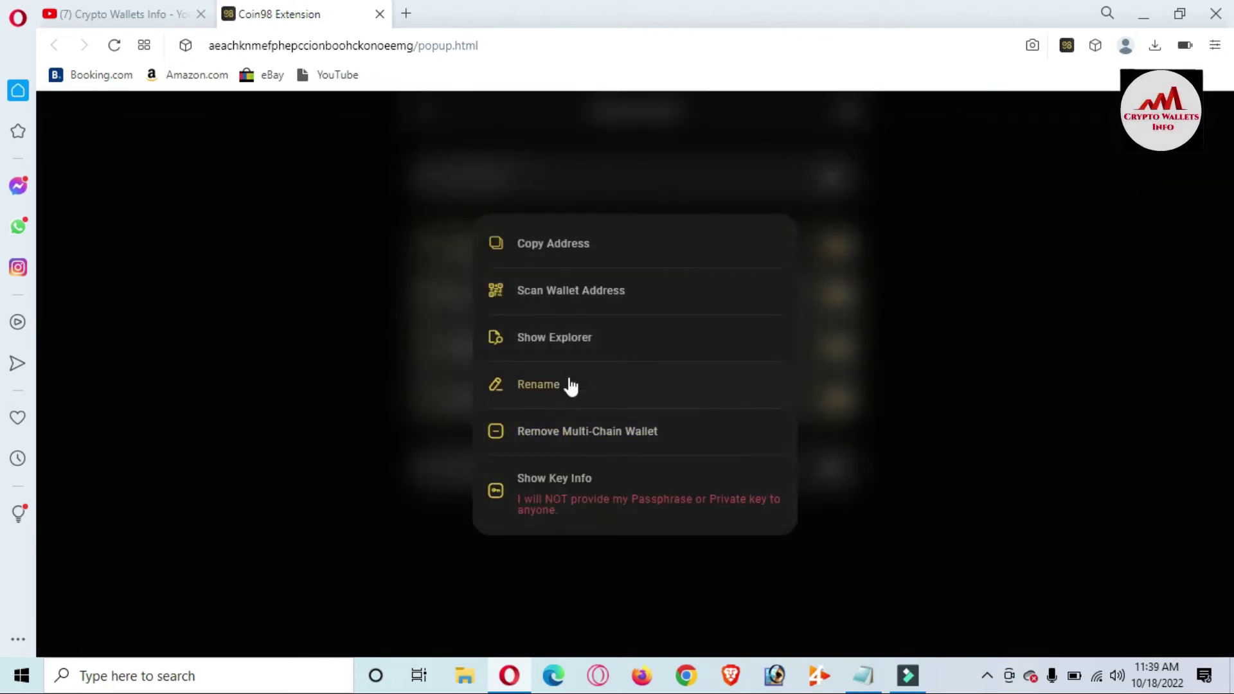
pyautogui.click(580, 431)
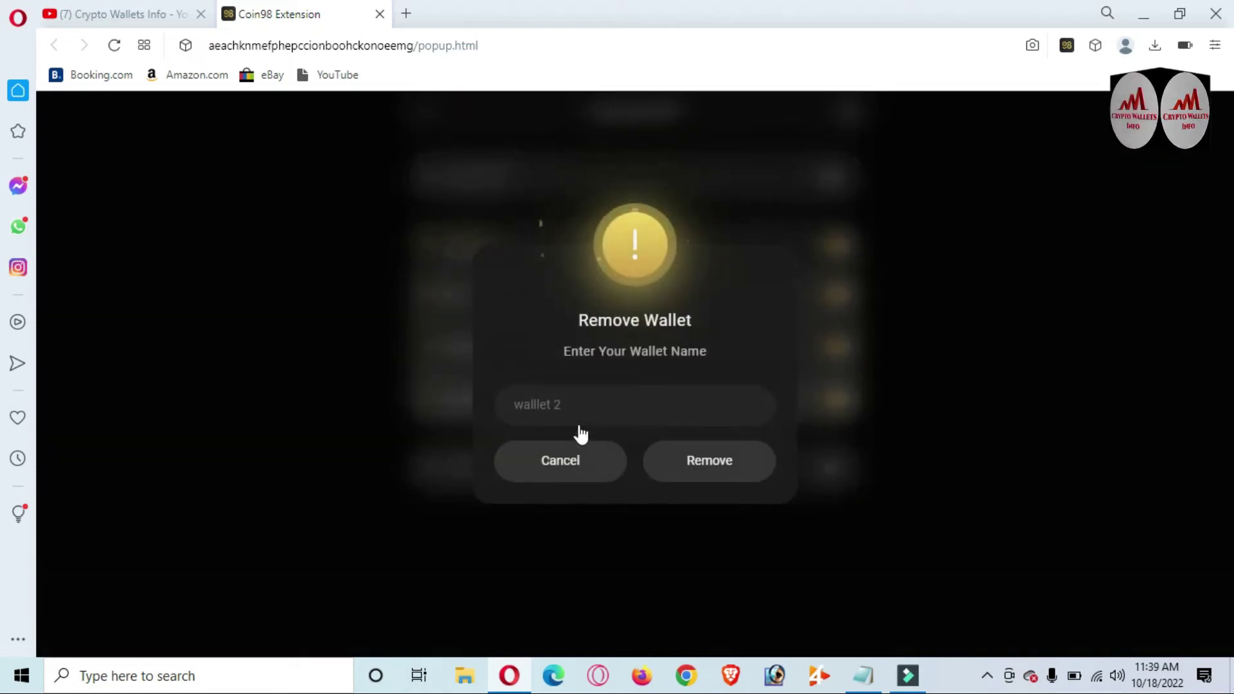
pyautogui.click(546, 403)
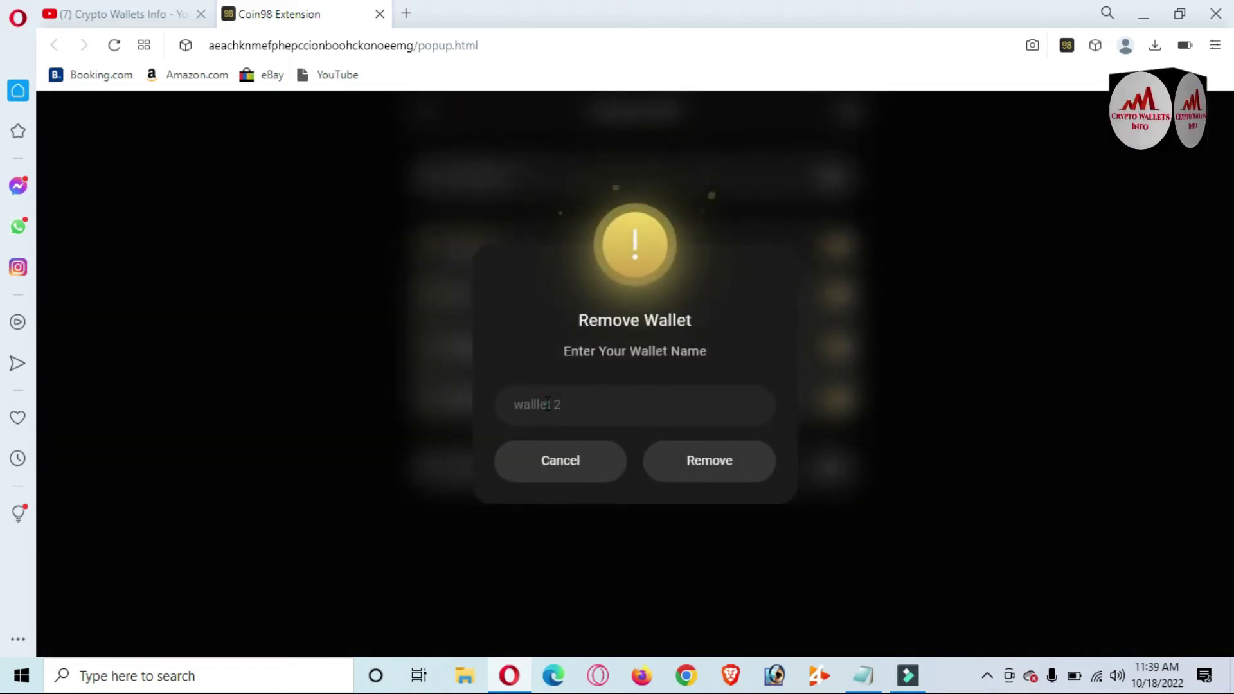
pyautogui.write('wa')
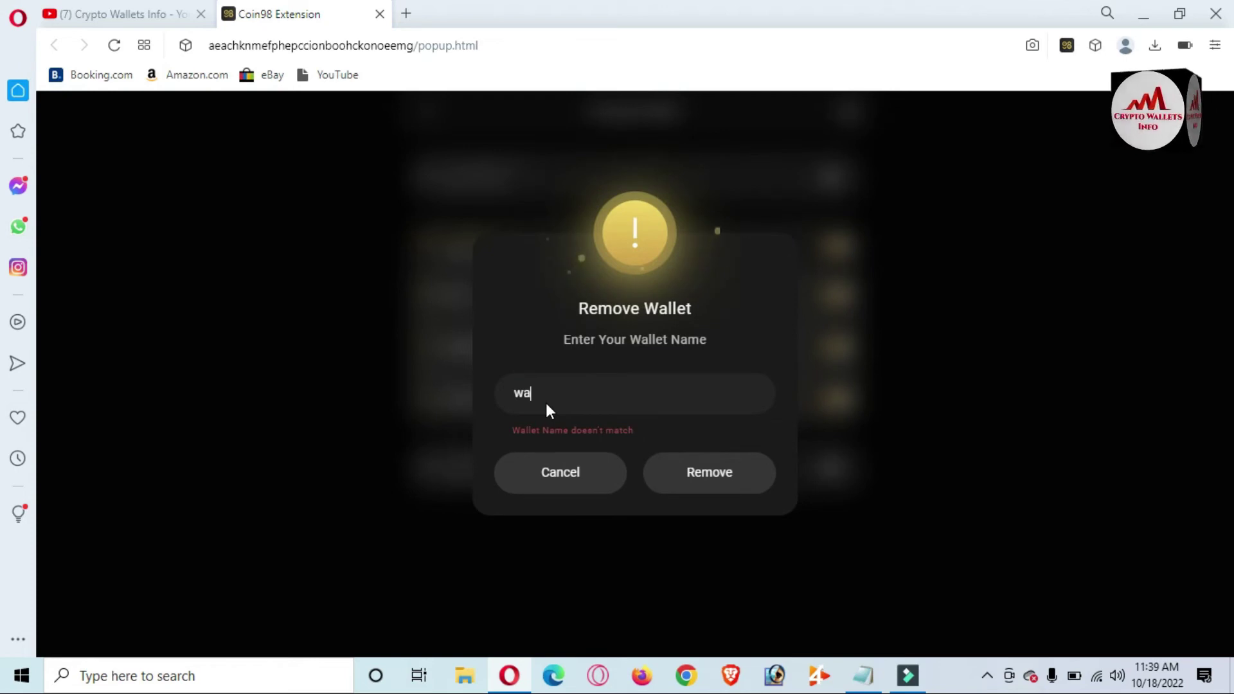
pyautogui.write('llet ')
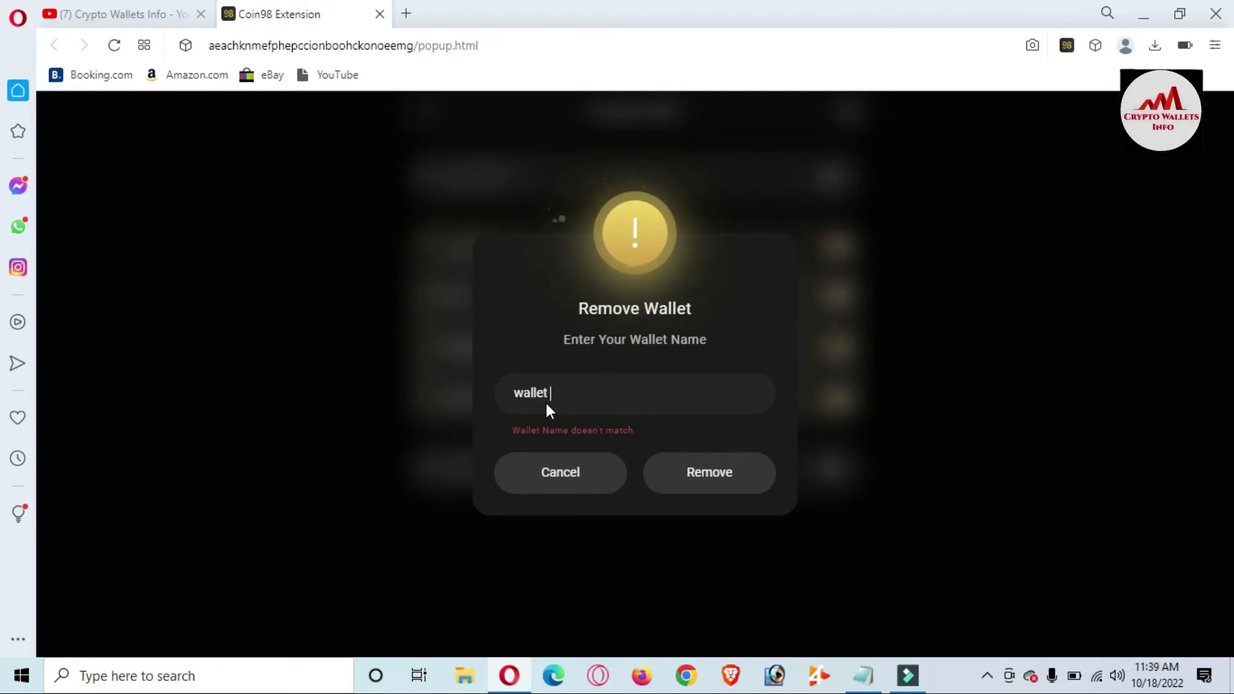
pyautogui.write('2')
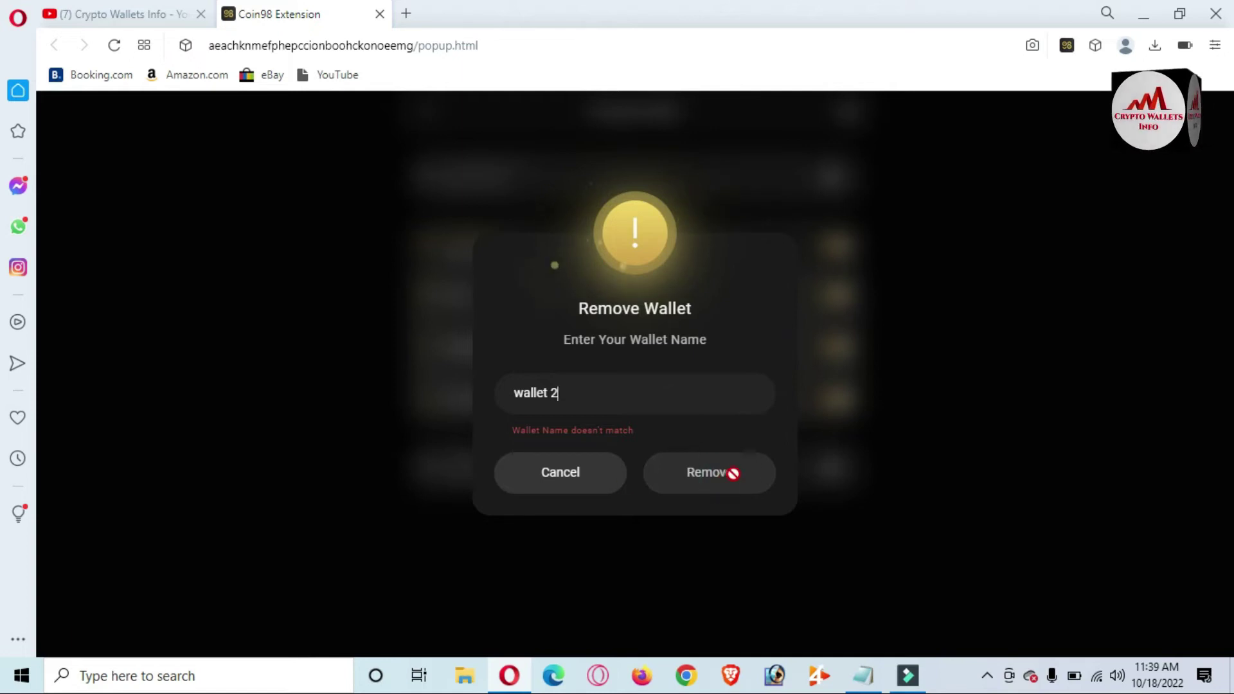
pyautogui.click(550, 487)
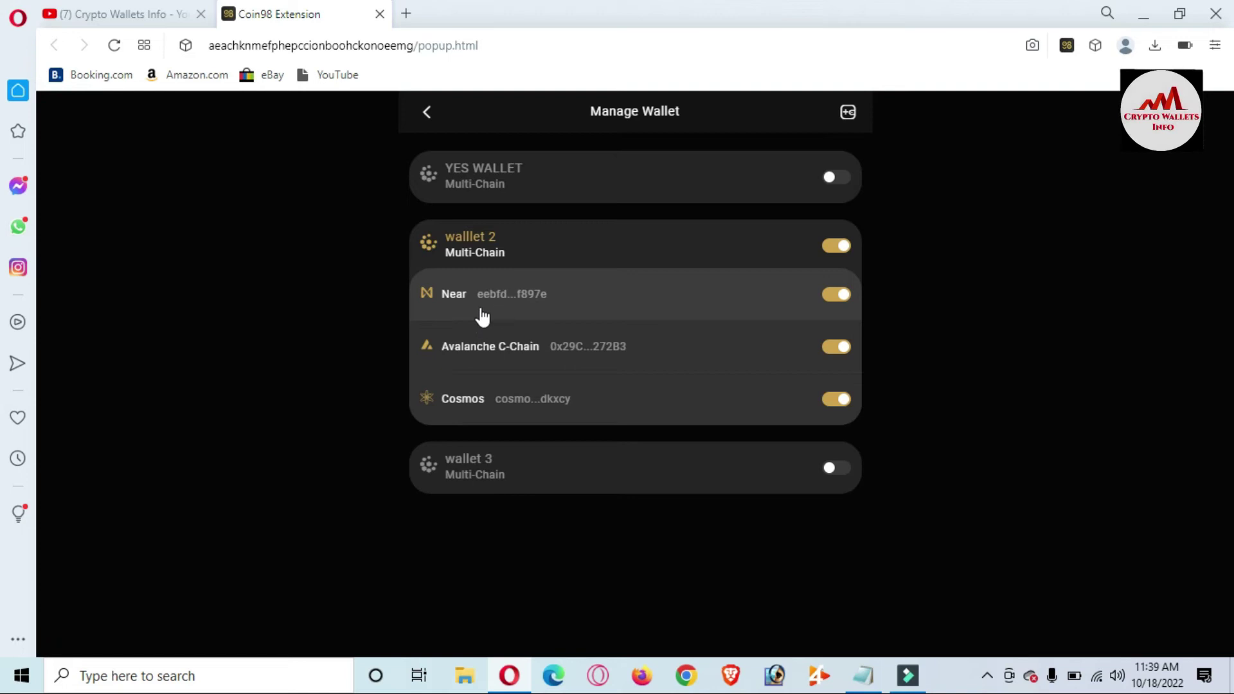
# - Retry the removal confirmation with 'Near' as the wallet name, then back out
pyautogui.click(499, 295)
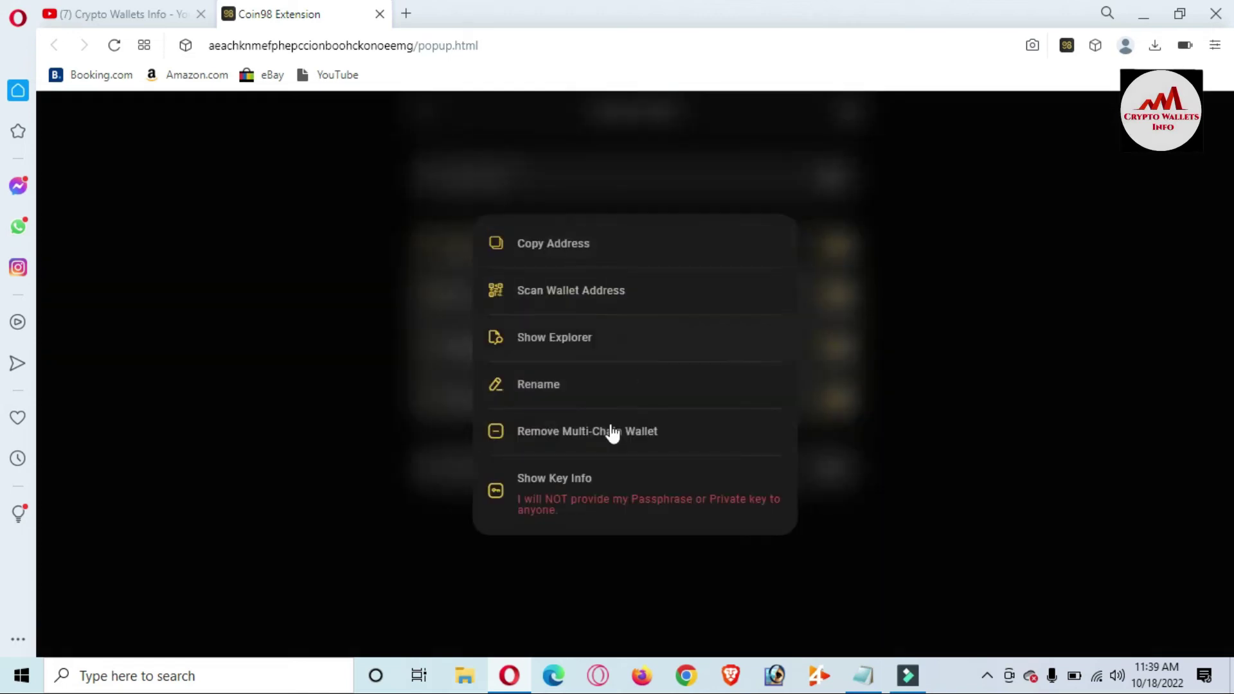
pyautogui.click(575, 432)
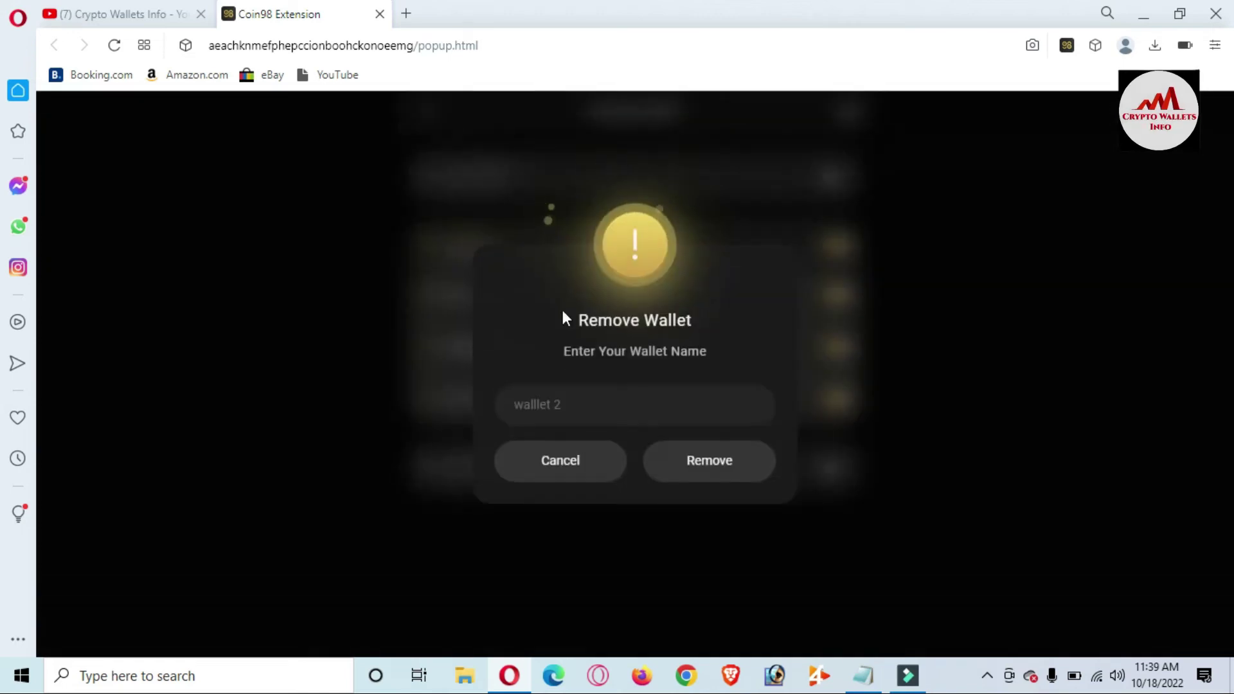
pyautogui.click(563, 401)
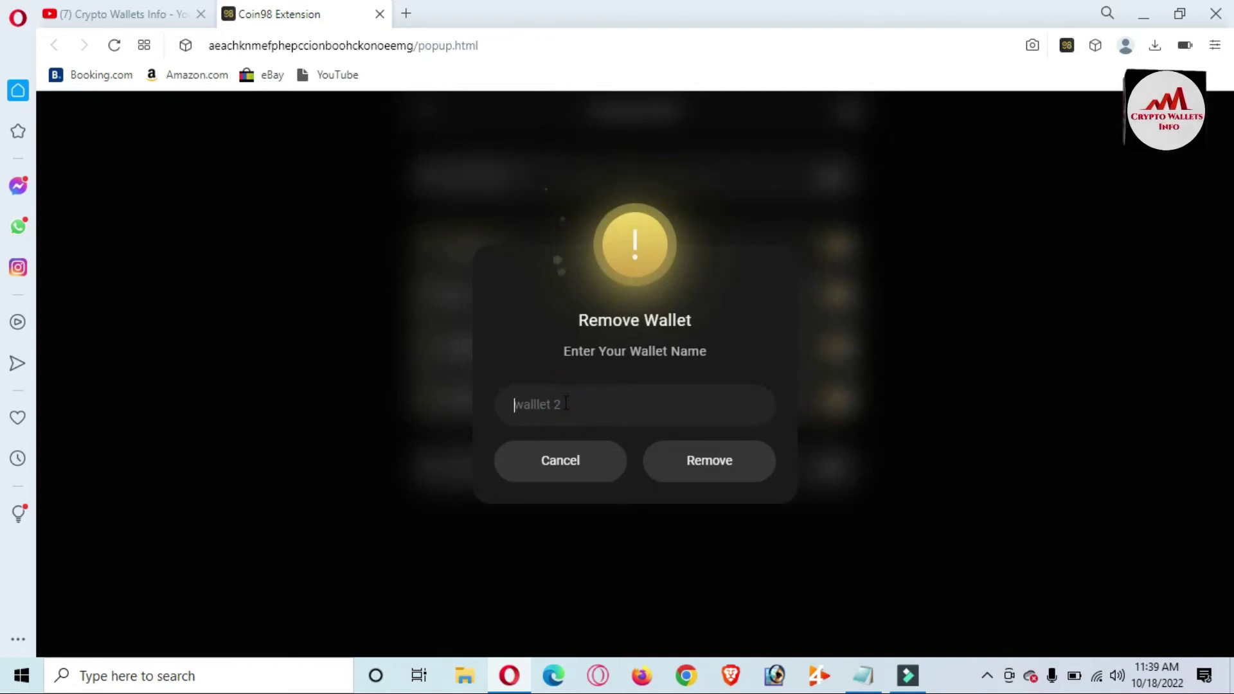
pyautogui.write('Mear')
pyautogui.press('BackSpace')
pyautogui.press('BackSpace')
pyautogui.press('BackSpace')
pyautogui.press('BackSpace')
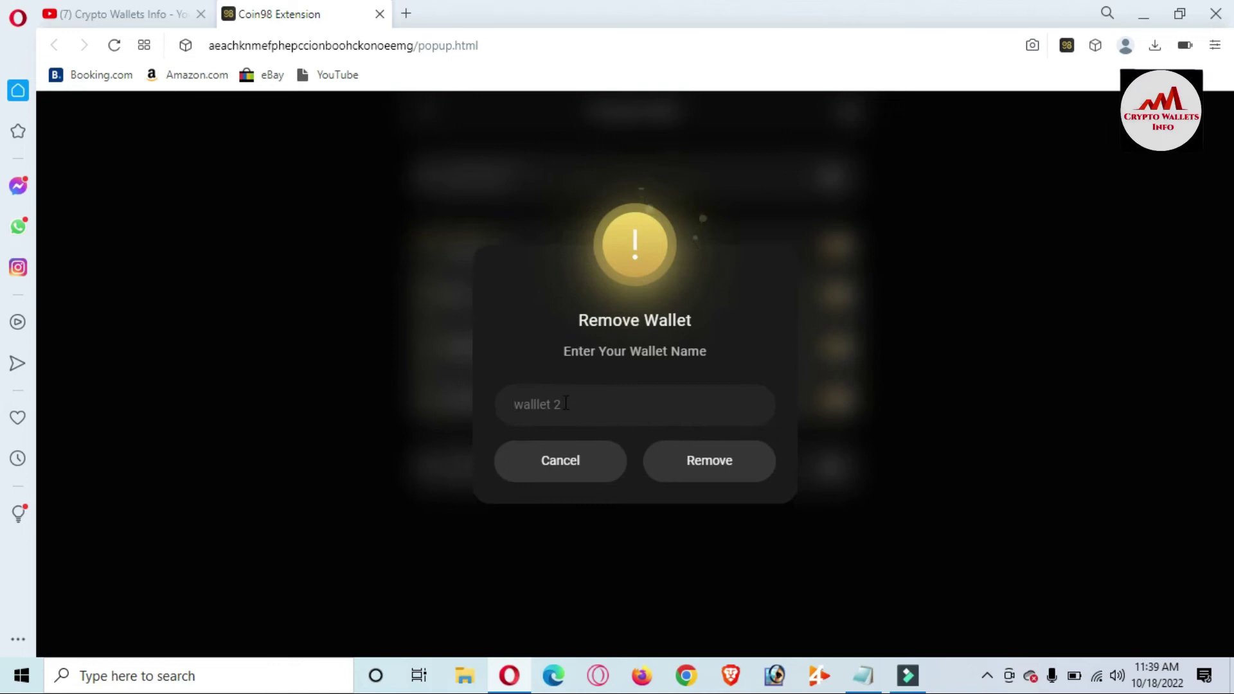
pyautogui.write('Near')
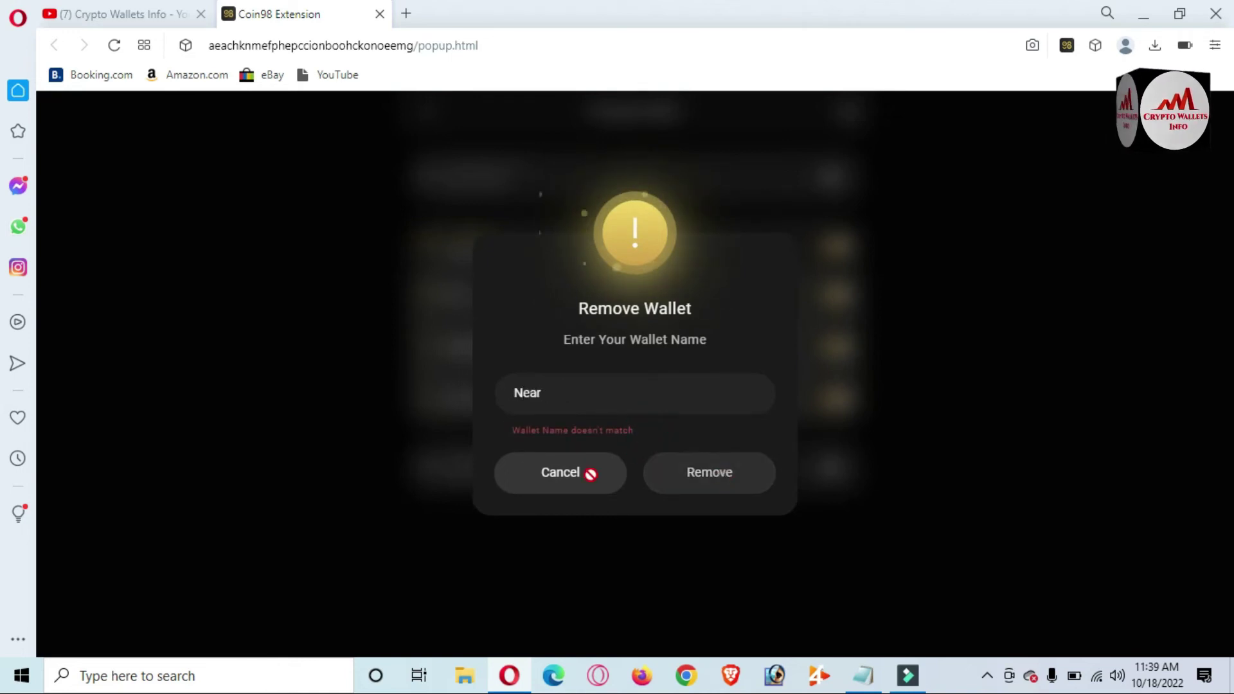
pyautogui.click(523, 471)
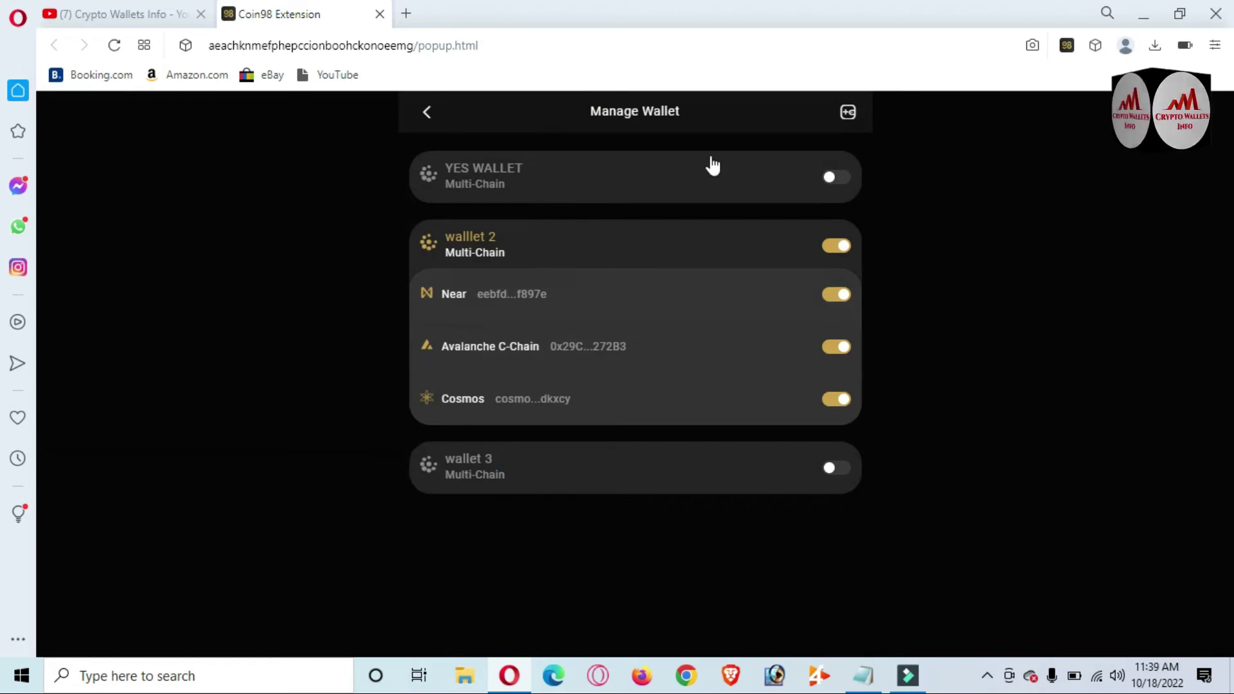
pyautogui.click(848, 113)
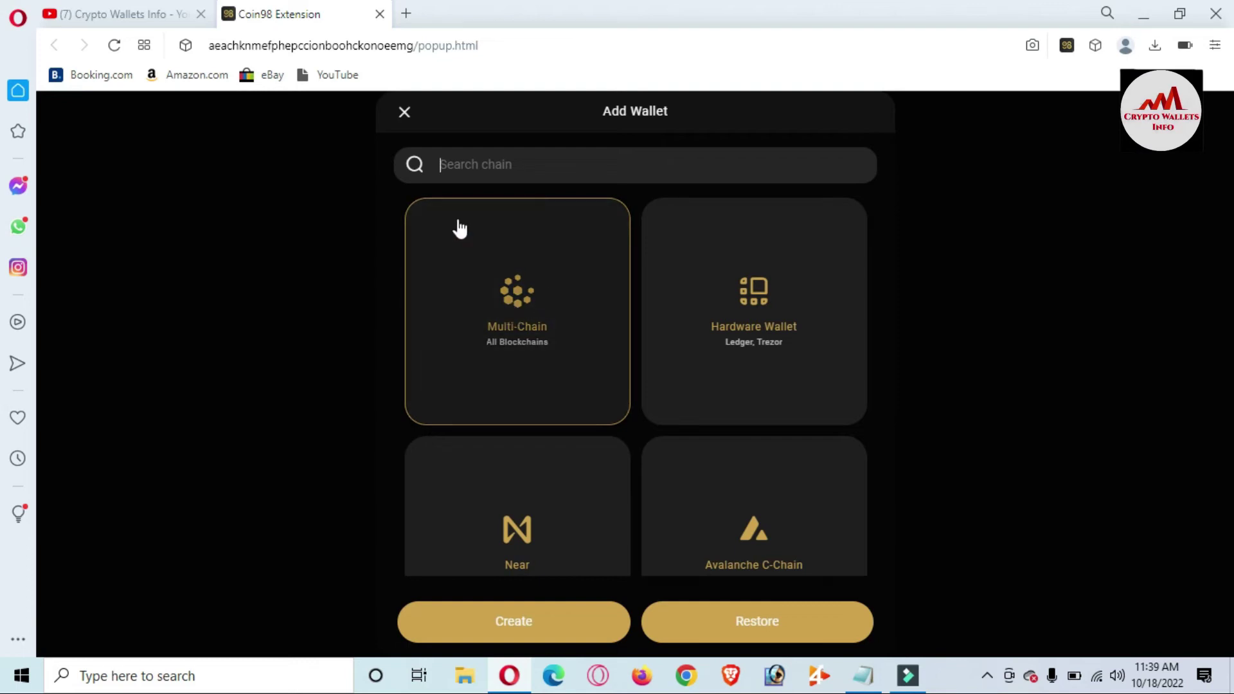
pyautogui.click(401, 115)
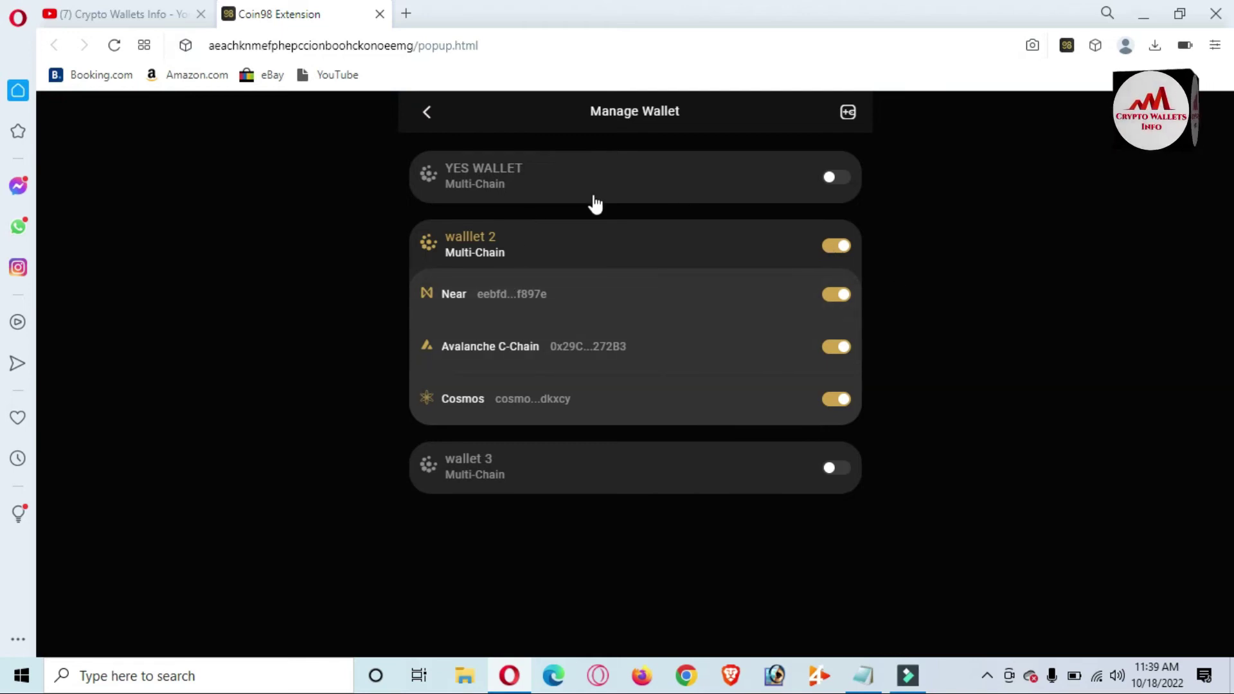
pyautogui.click(549, 189)
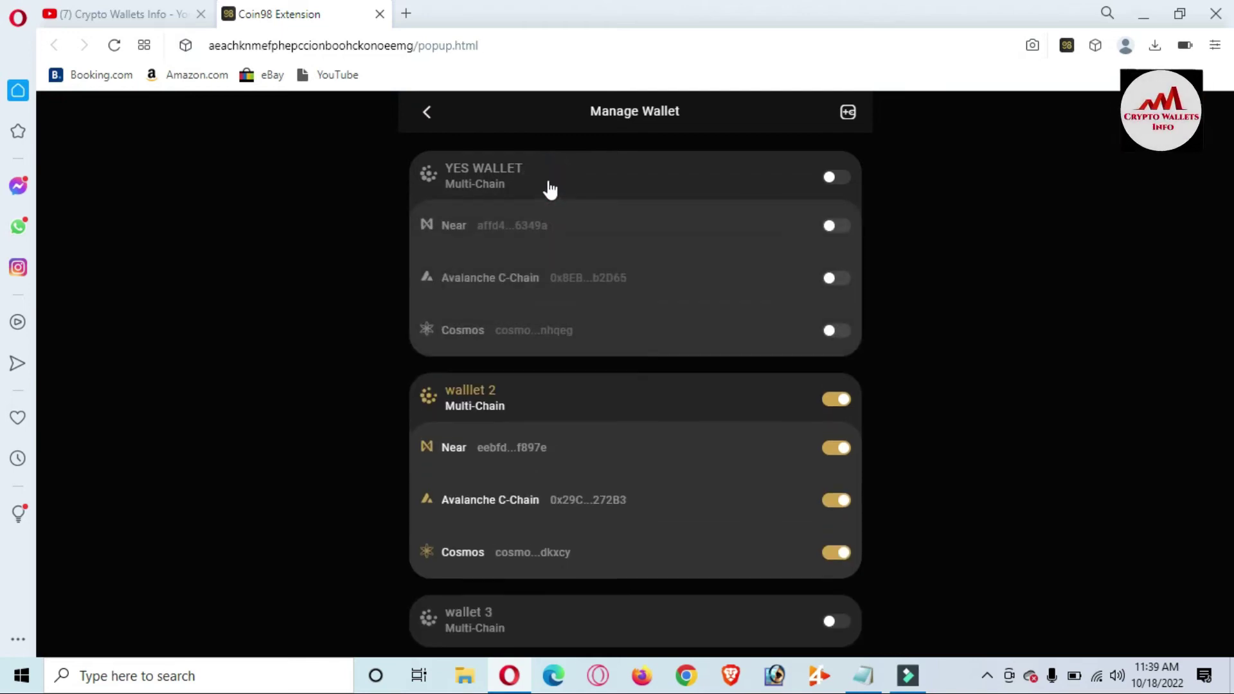
pyautogui.rightClick(548, 182)
pyautogui.click(499, 192)
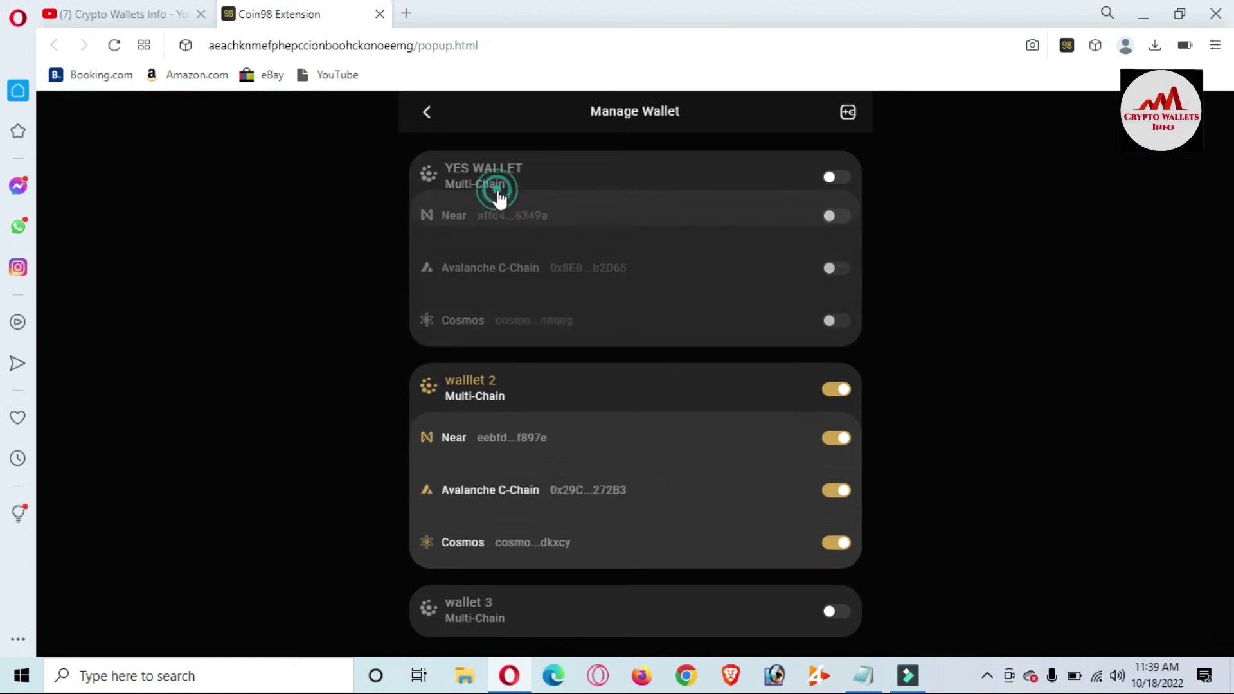
pyautogui.click(498, 193)
pyautogui.click(498, 196)
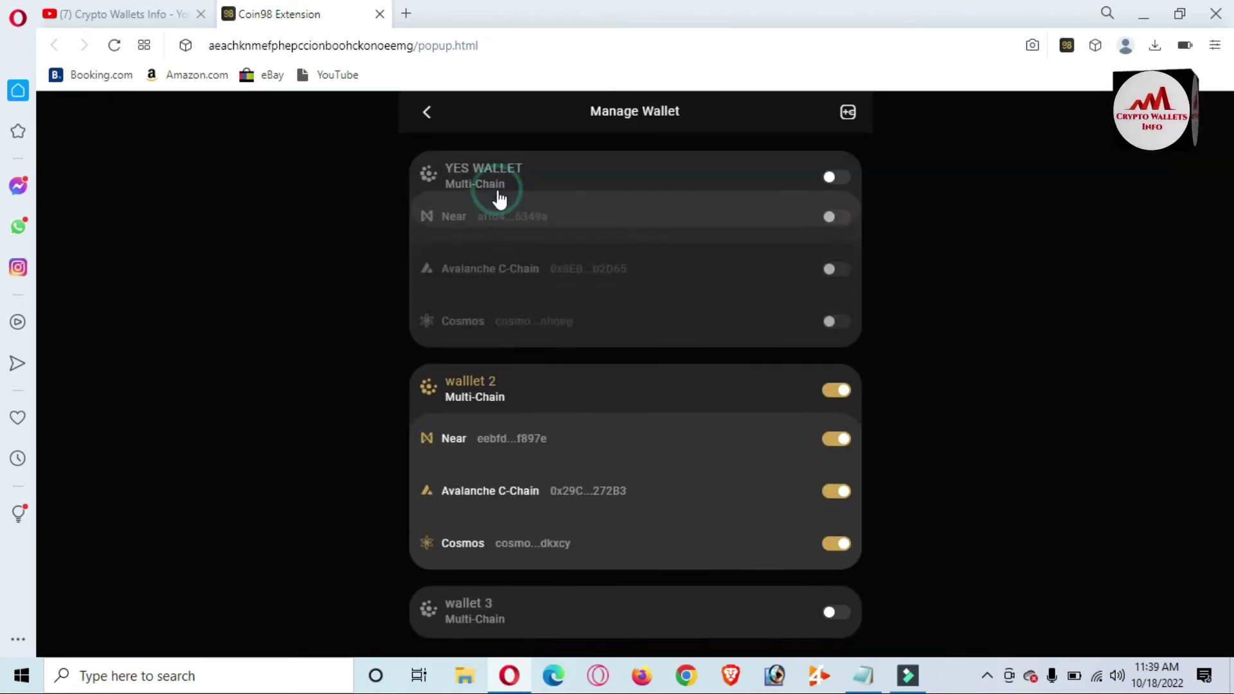
pyautogui.click(498, 196)
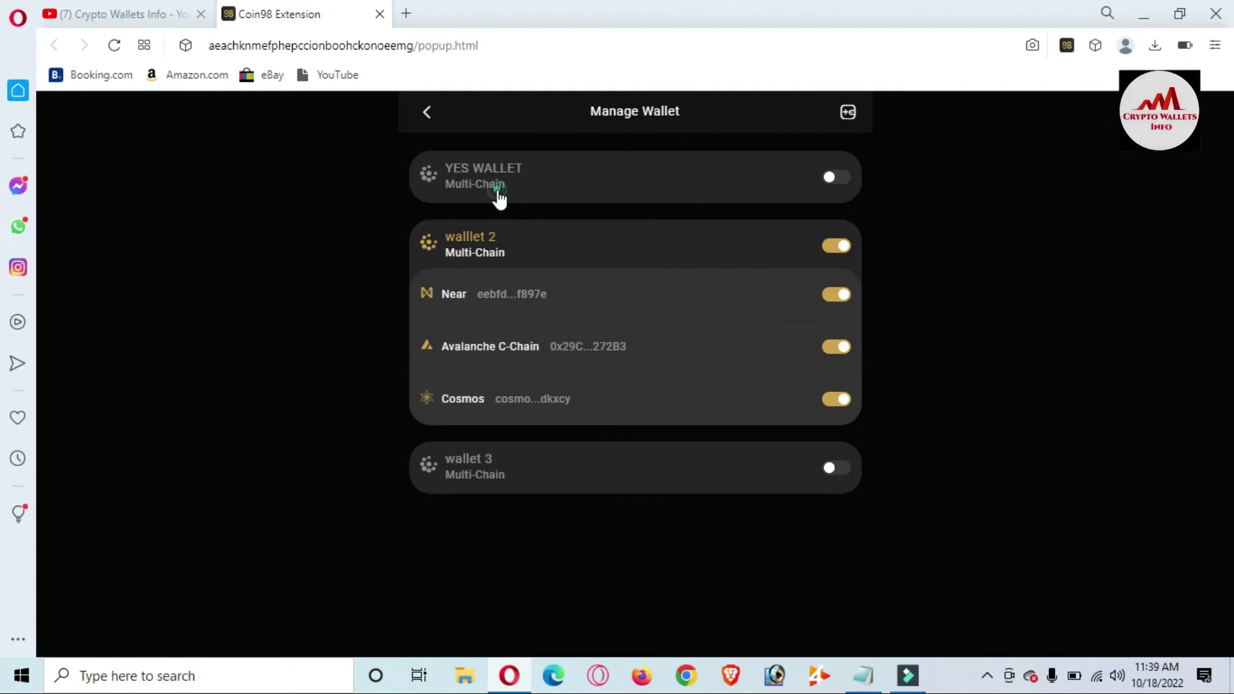
pyautogui.click(499, 192)
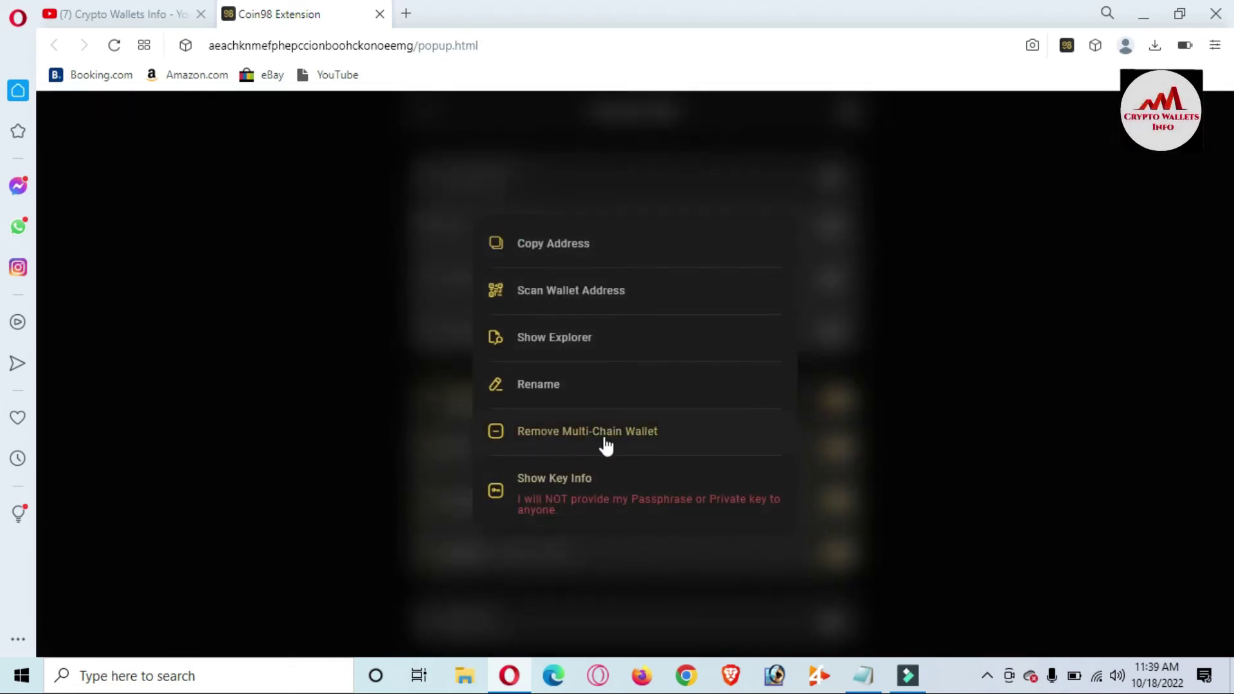
# - Remove YES WALLET by confirming its name 'YES WALLET' in the removal dialog
pyautogui.click(580, 442)
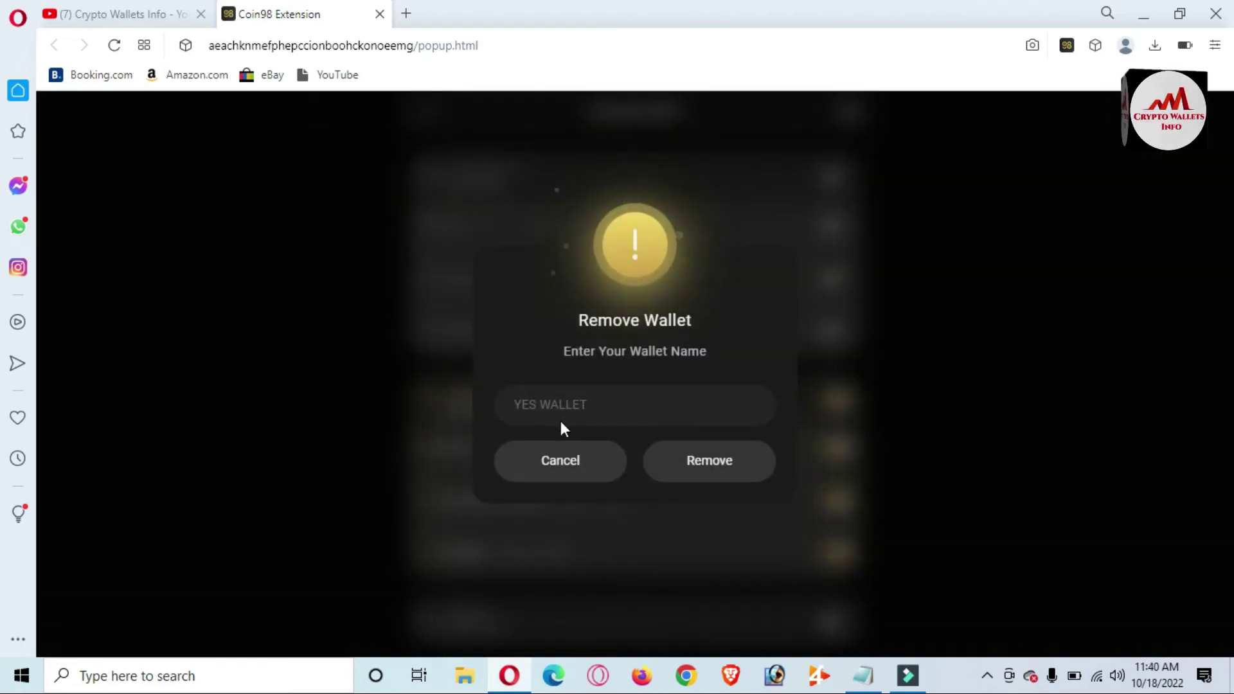
pyautogui.click(600, 418)
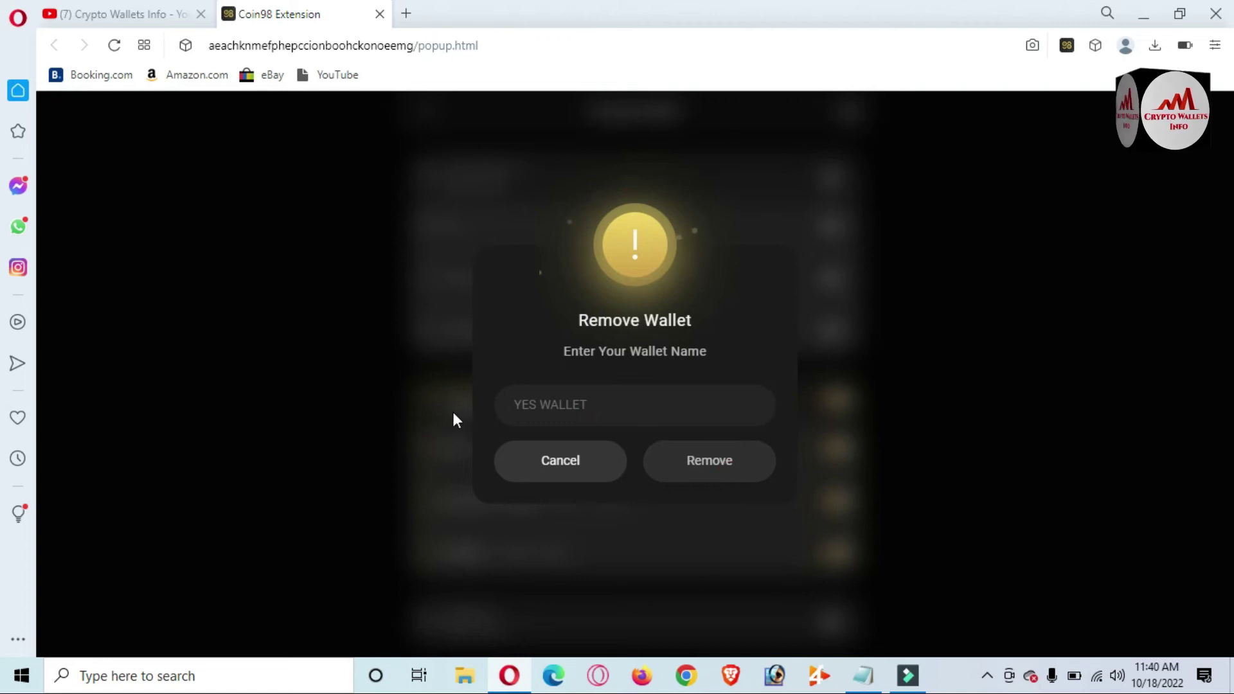
pyautogui.click(596, 407)
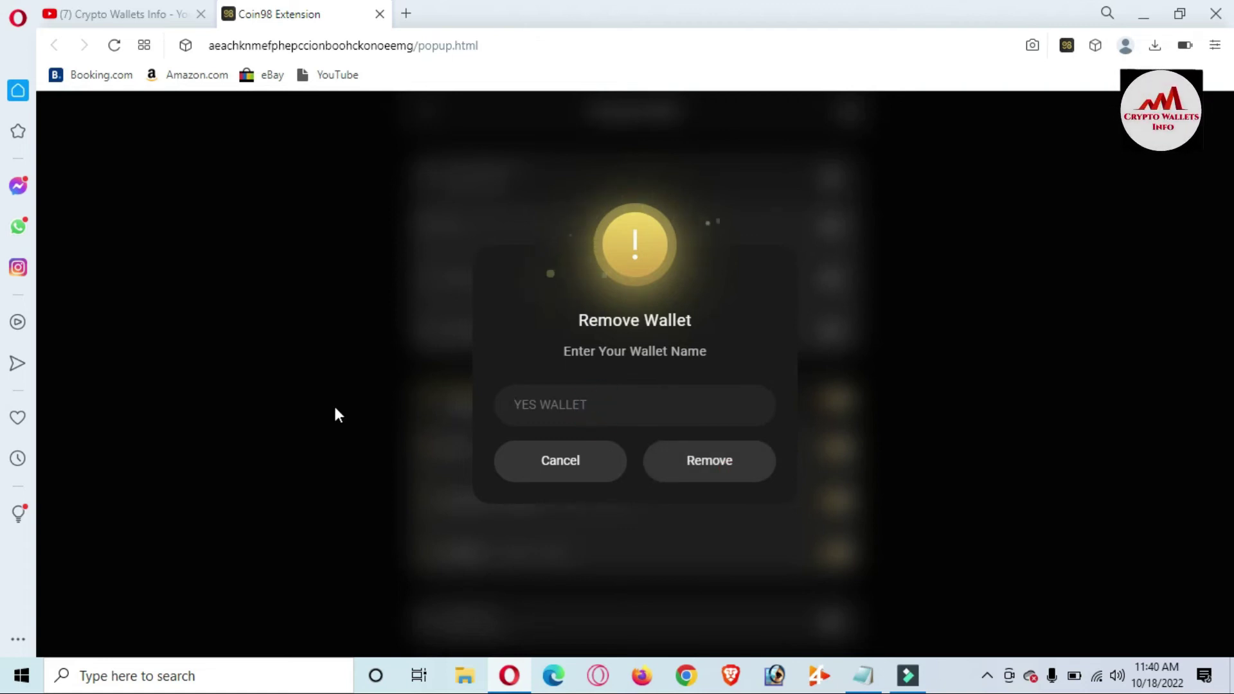
pyautogui.write('YES ')
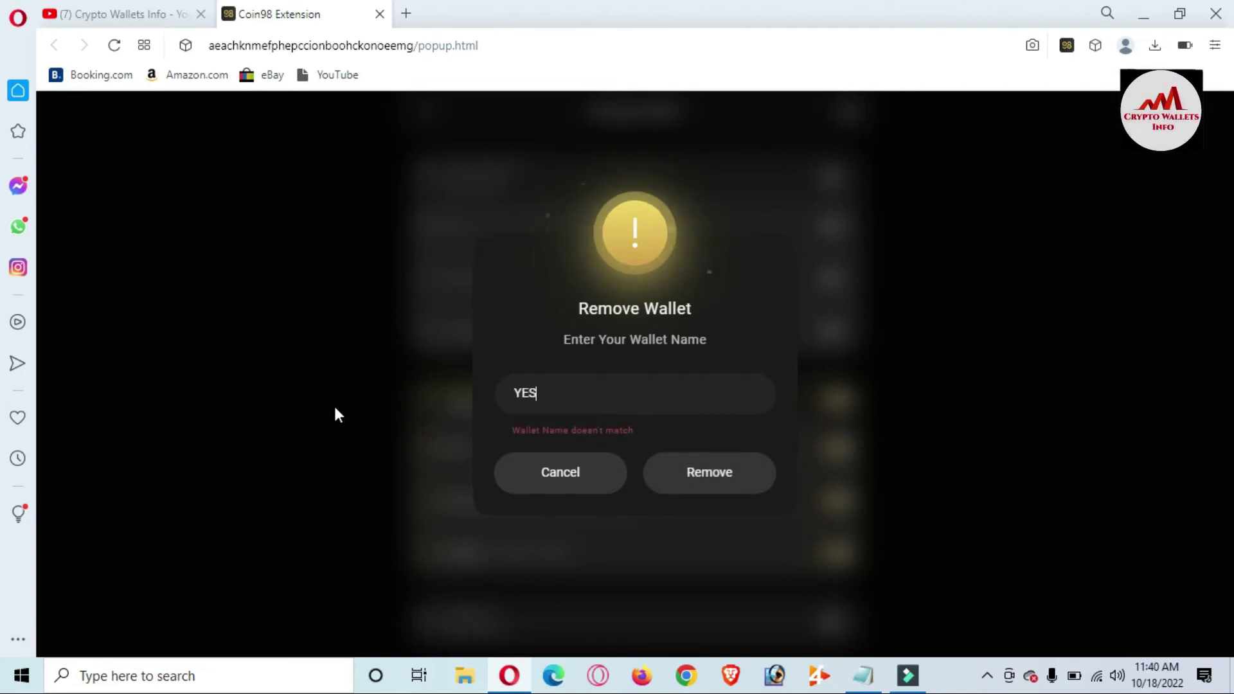
pyautogui.write('WALLET')
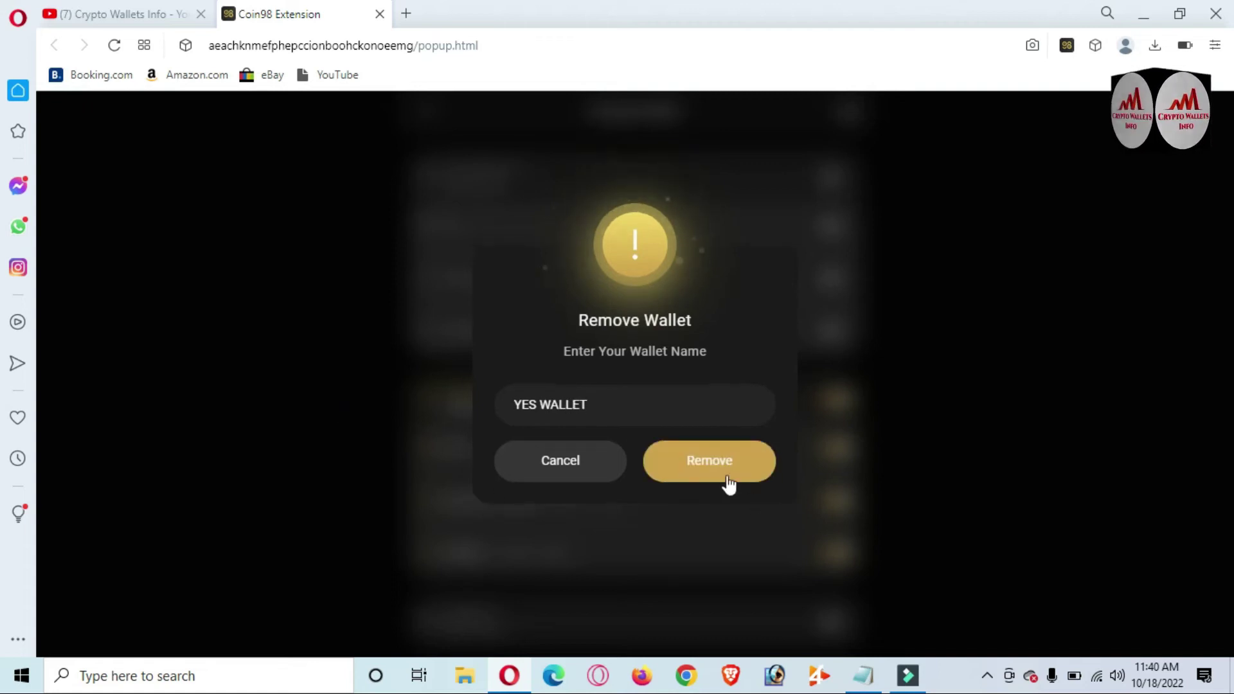
pyautogui.click(709, 476)
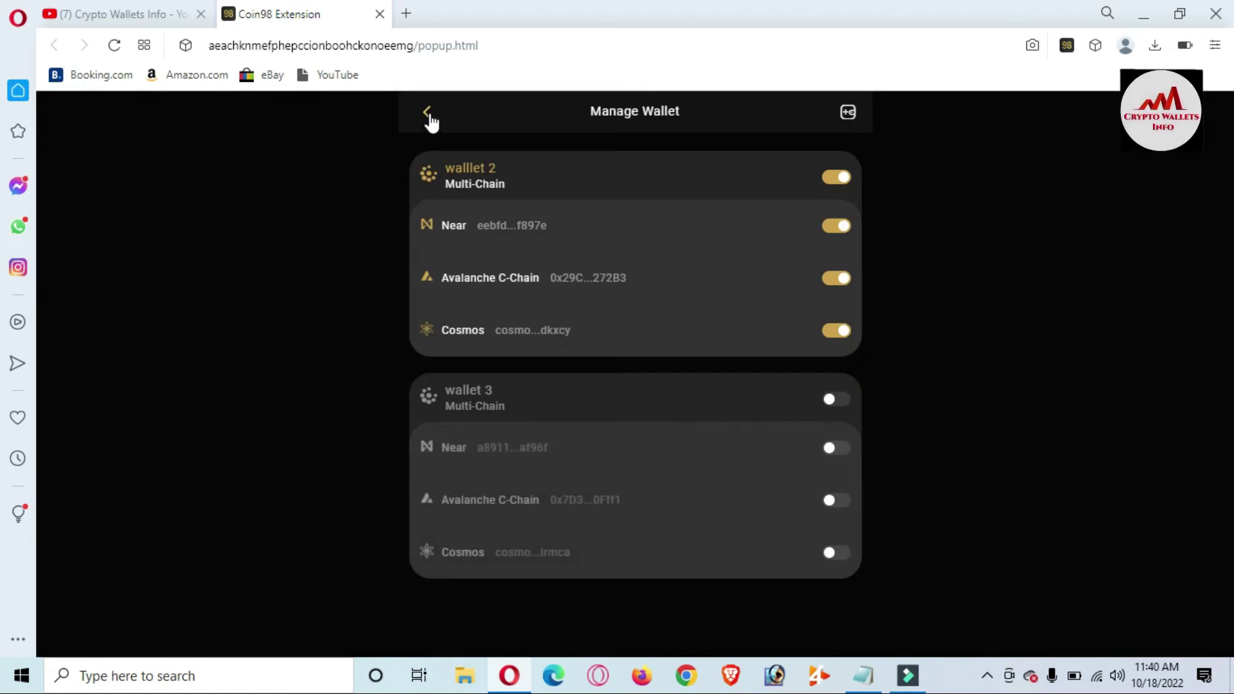
pyautogui.click(427, 116)
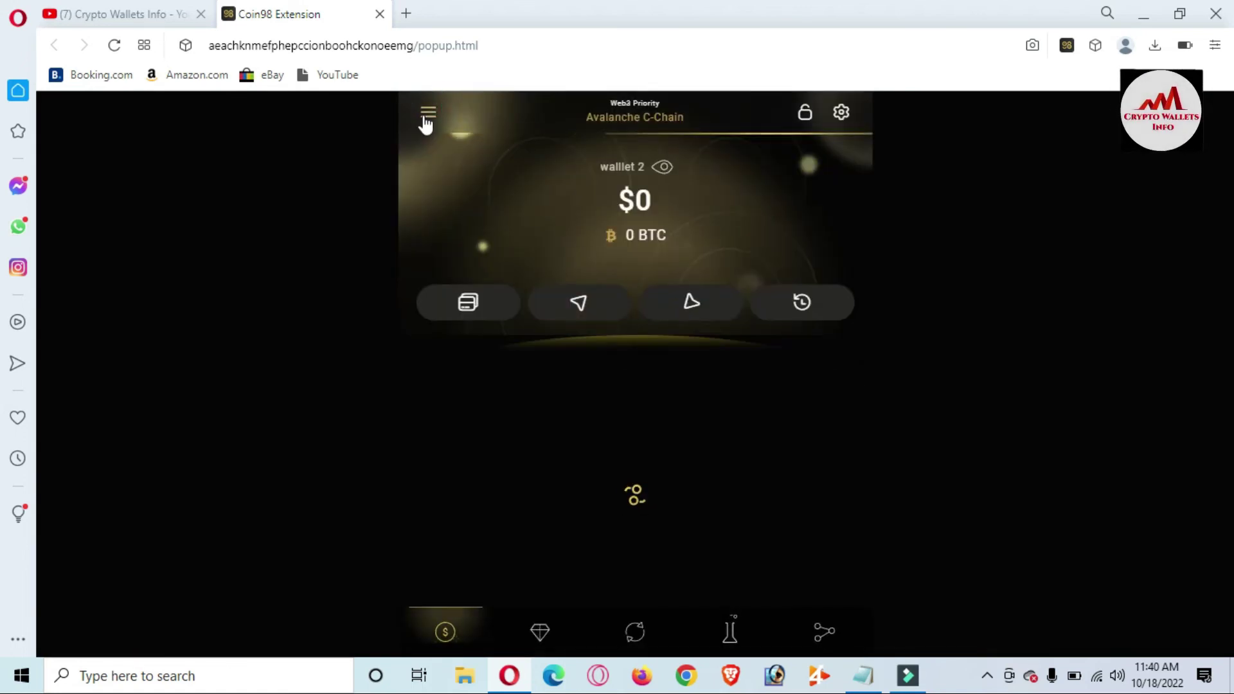
# - Back in Manage Wallet, expand wallet 3 and toggle it on as the active wallet
pyautogui.click(426, 110)
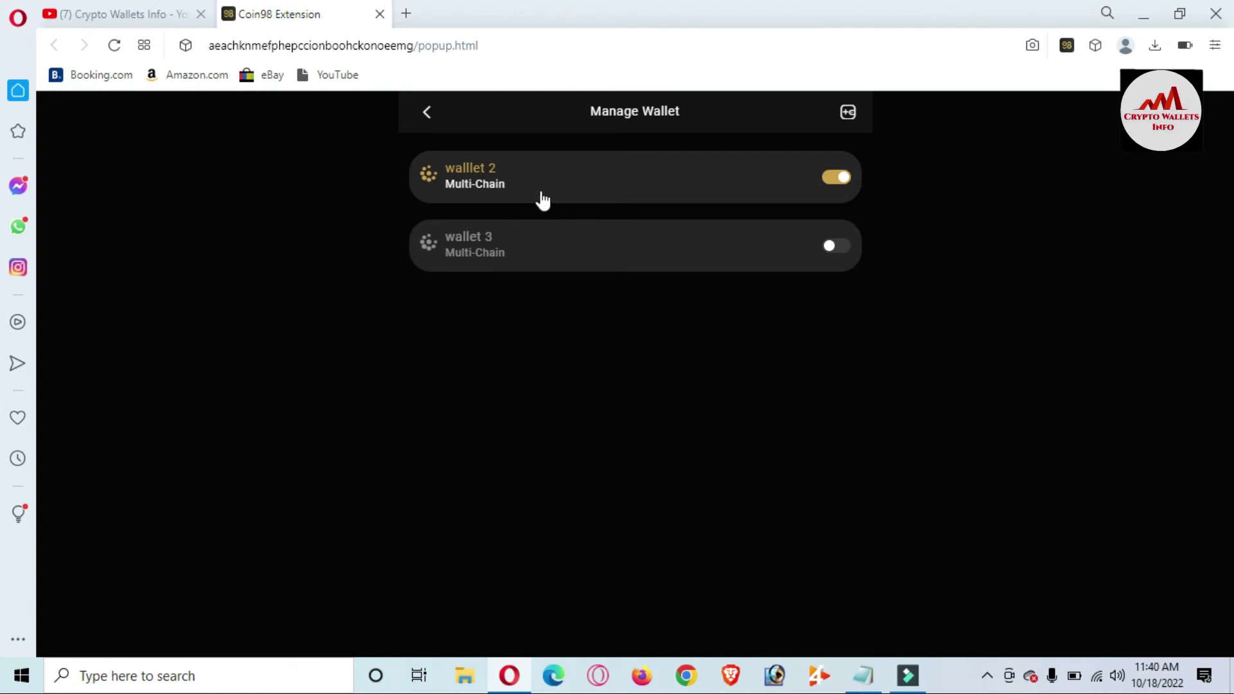
pyautogui.click(529, 242)
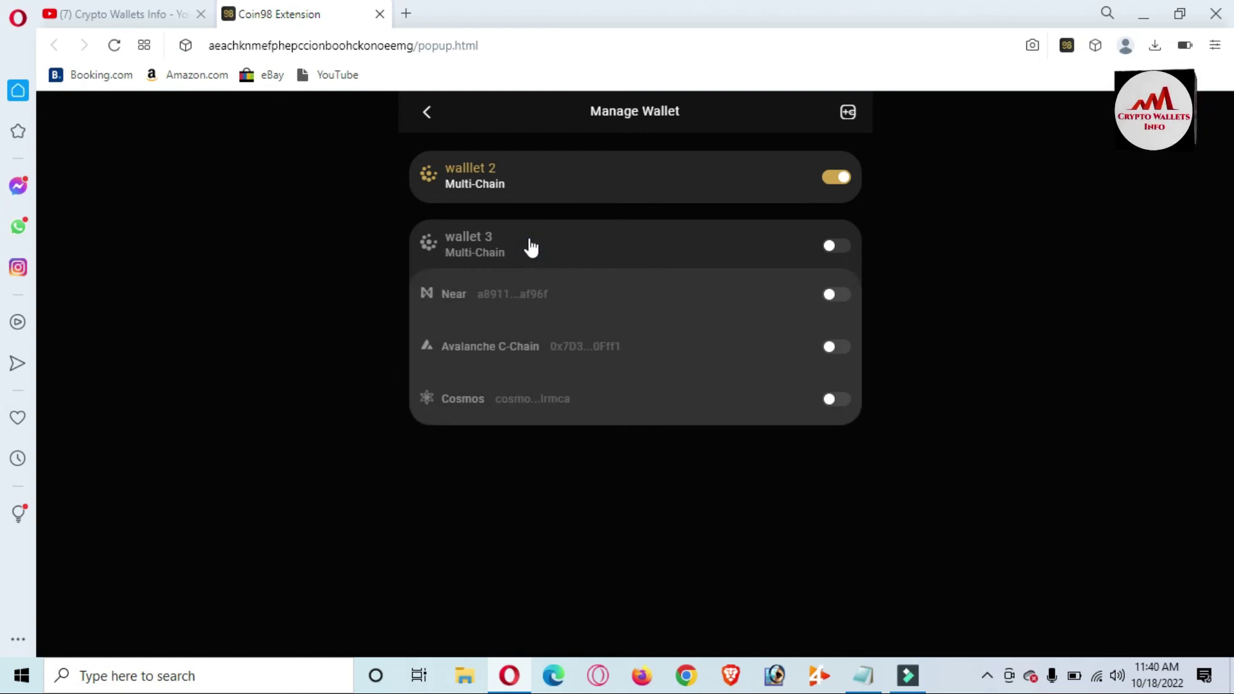
pyautogui.click(843, 245)
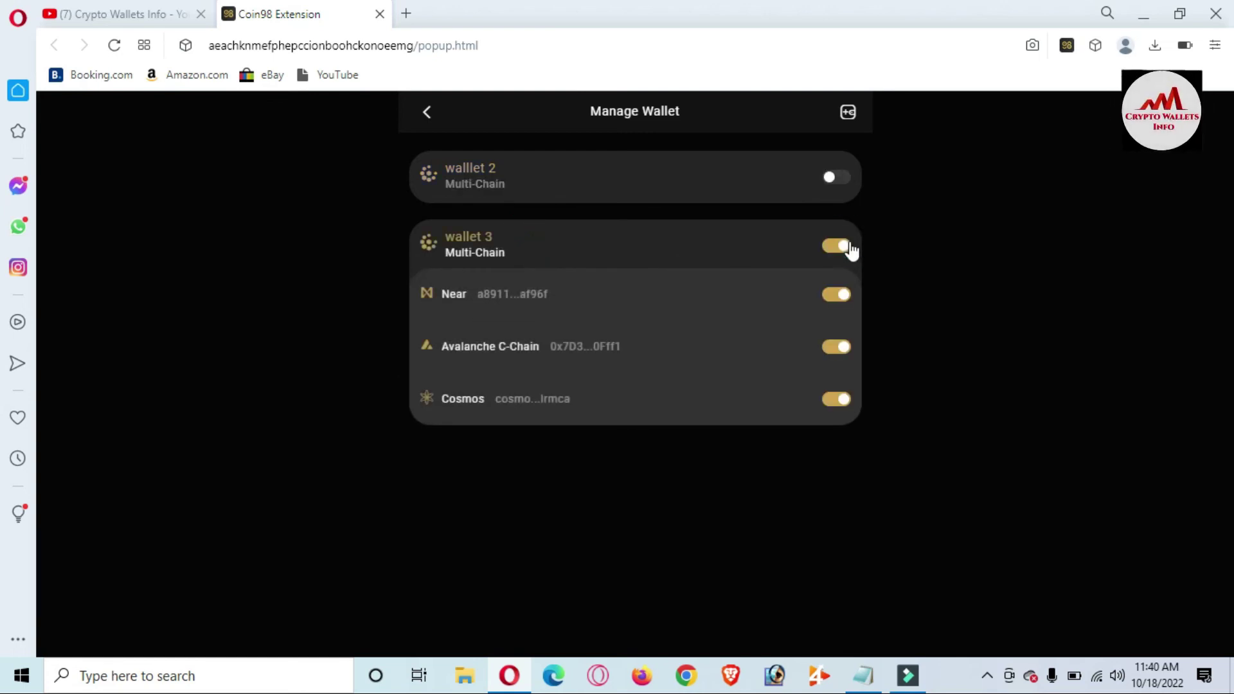
pyautogui.click(471, 247)
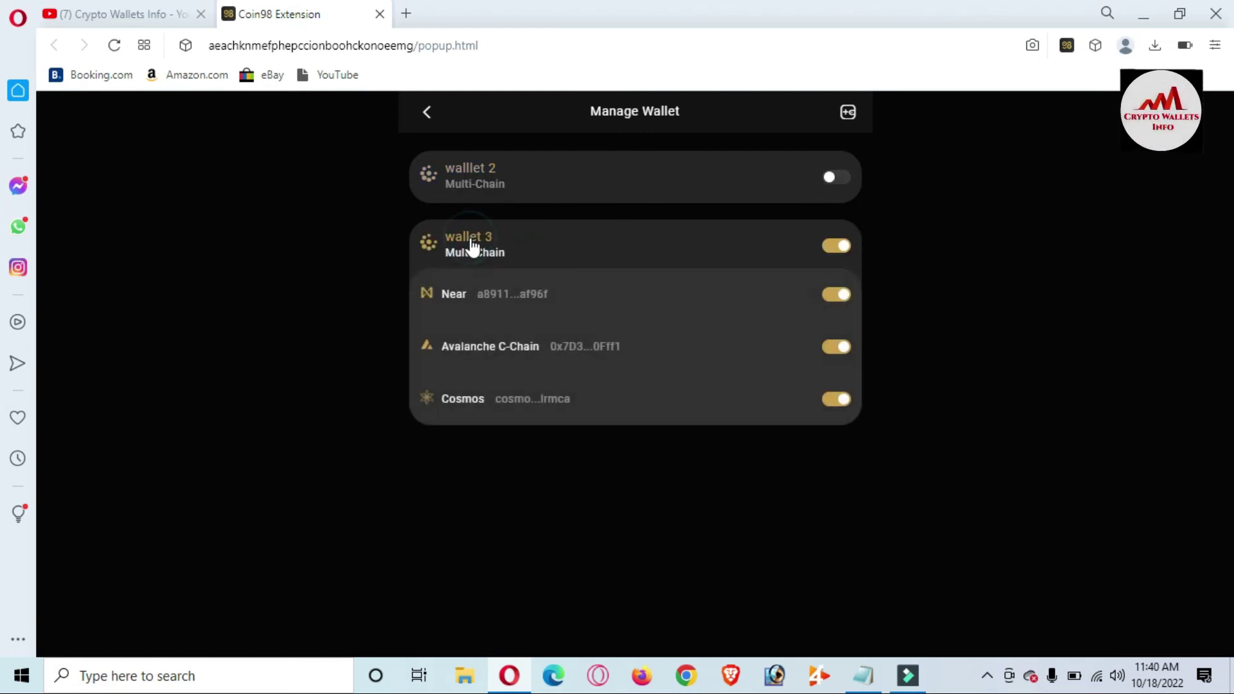
pyautogui.click(471, 248)
pyautogui.click(572, 170)
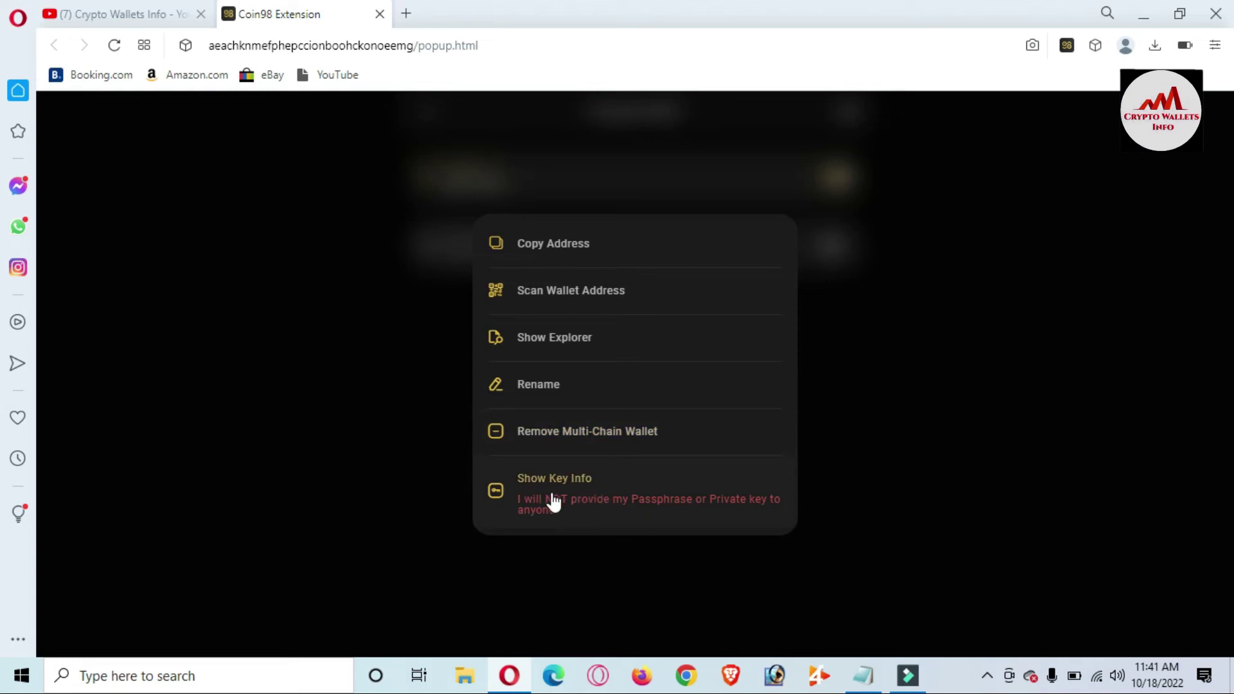
# - Start removing walllet 2 via Remove Multi-Chain Wallet and focus its wallet-name confirmation field
pyautogui.click(587, 436)
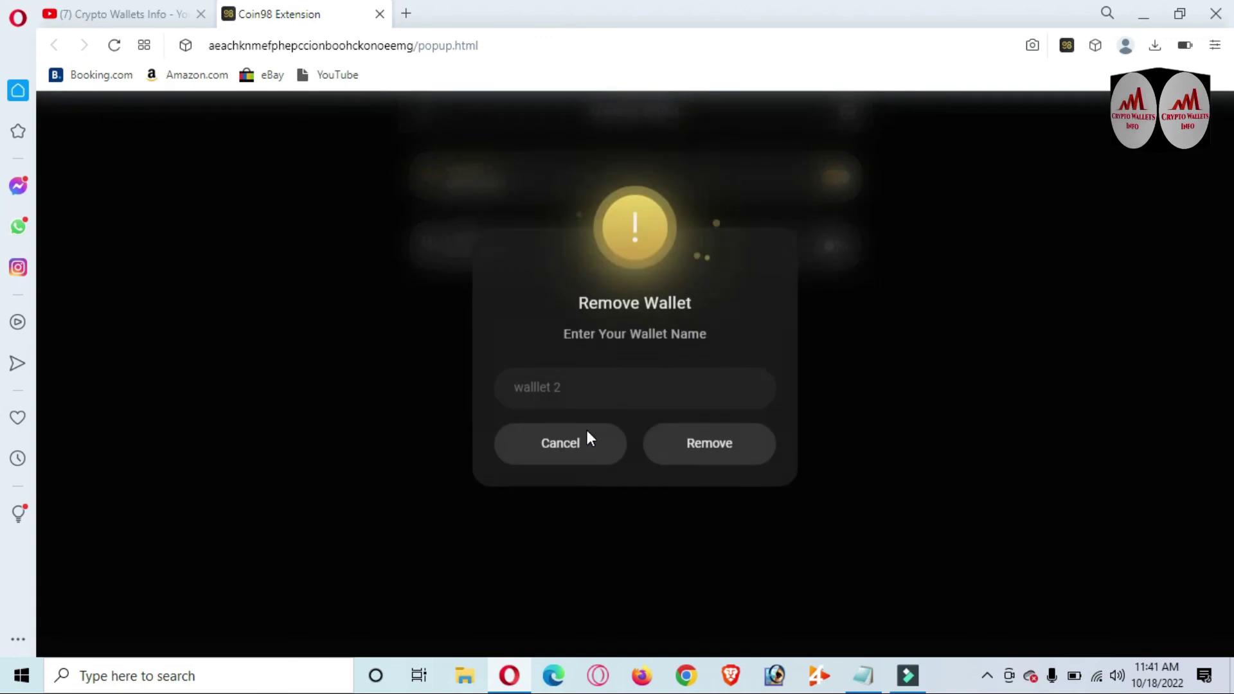
pyautogui.click(576, 403)
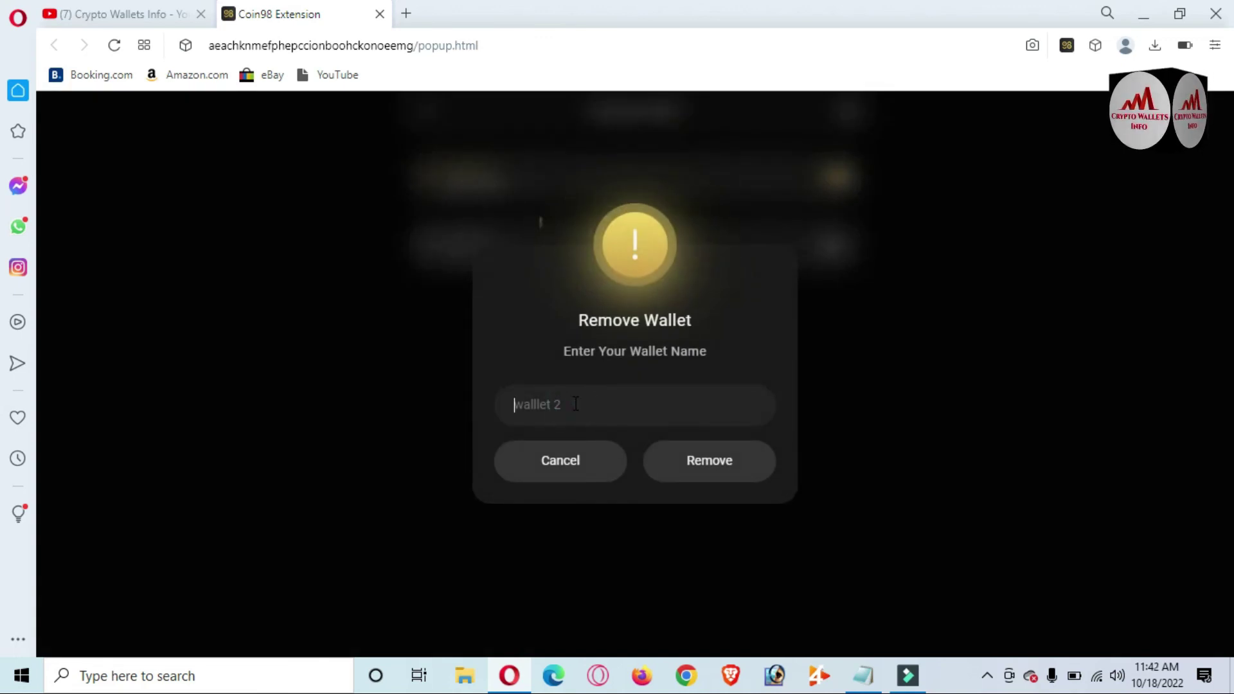